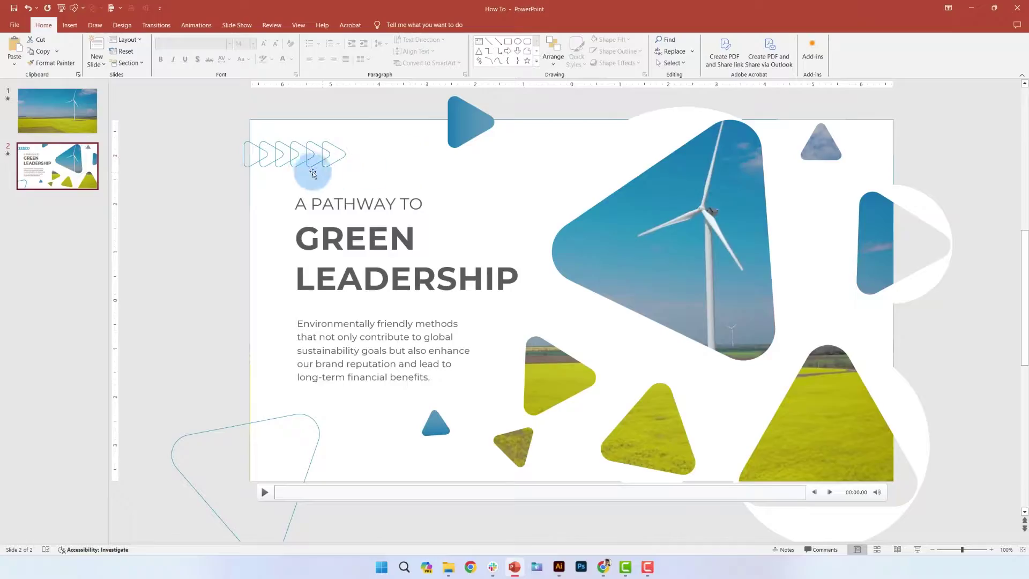
- Add a blank slide after slide 2
left_click(69, 216)
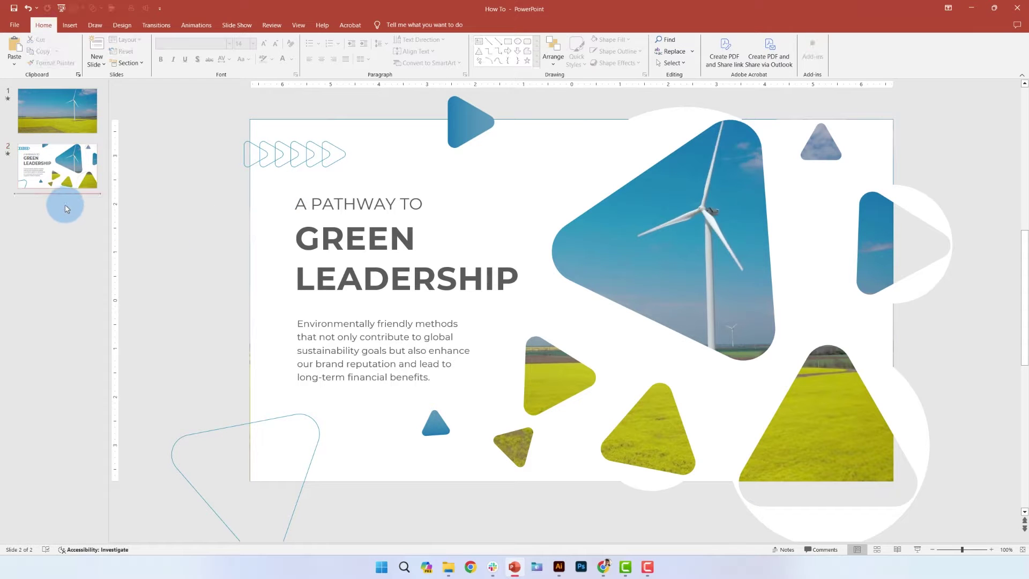
right_click(66, 208)
left_click(85, 237)
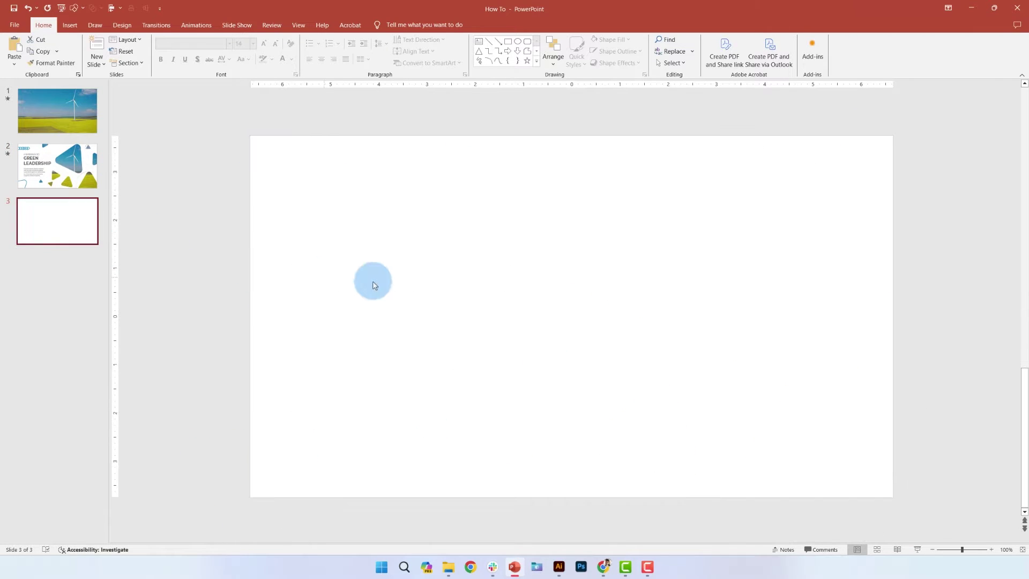
left_click(367, 241)
- Draw a 13.33" by 7.5" rectangle that covers the whole of slide 3
left_click(84, 10)
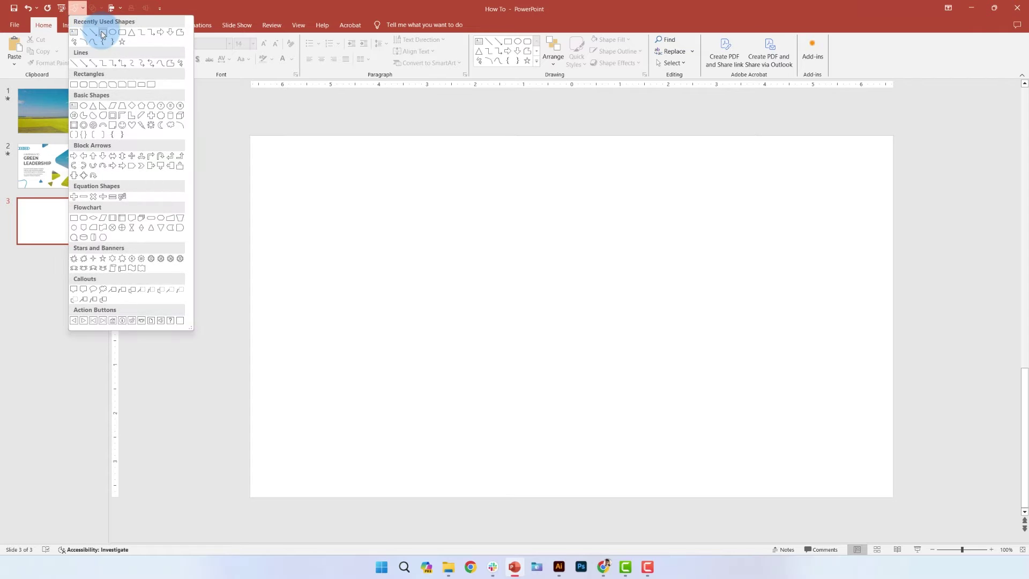
left_click(101, 46)
mouse_move(250, 136)
left_mouse_down()
mouse_move(552, 418)
mouse_move(893, 498)
mouse_move(251, 136)
left_mouse_up()
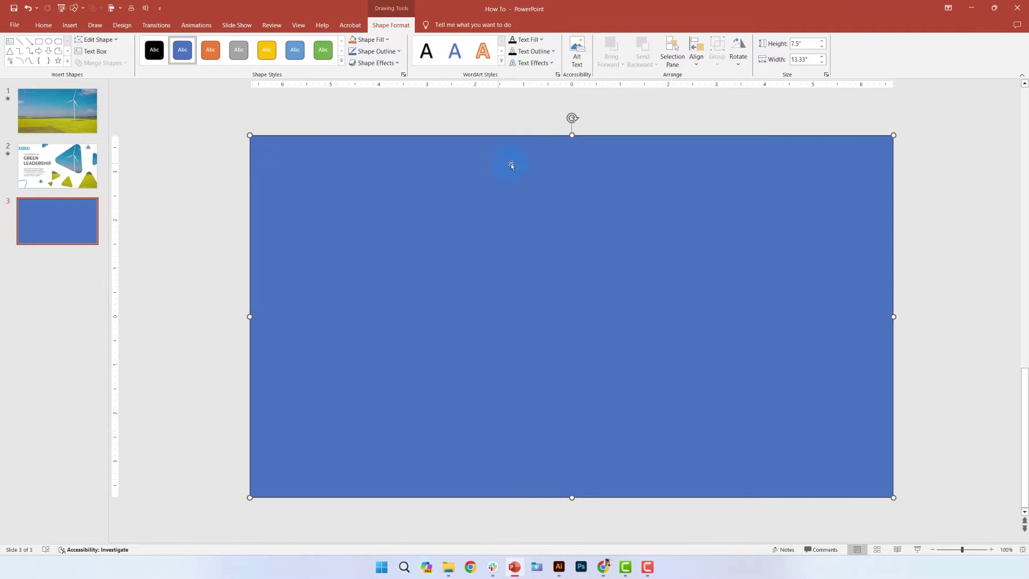
- Remove the rectangle's outline and fill it with the dark blue theme color
left_click(374, 51)
left_click(367, 168)
left_click(370, 40)
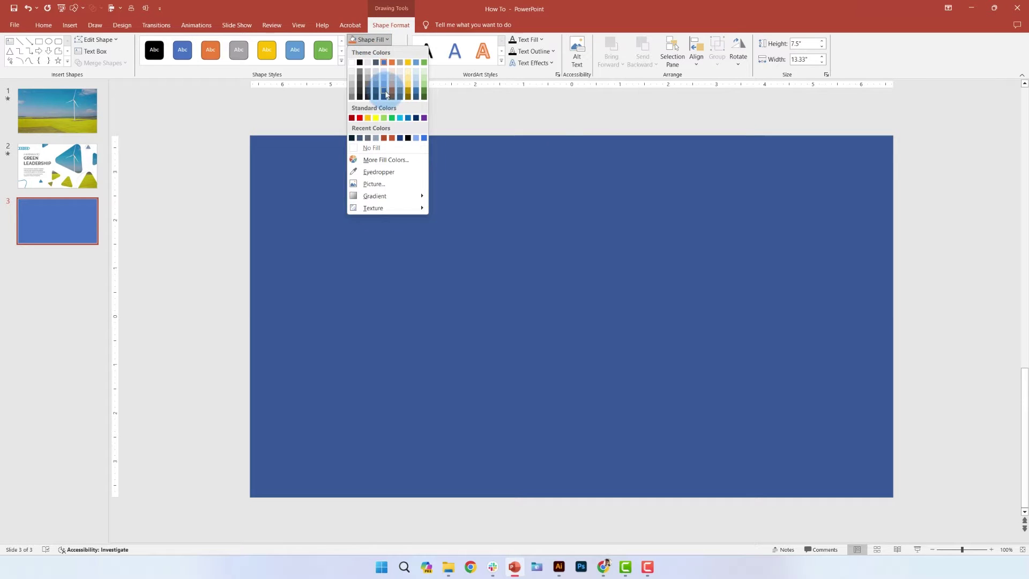
left_click(383, 90)
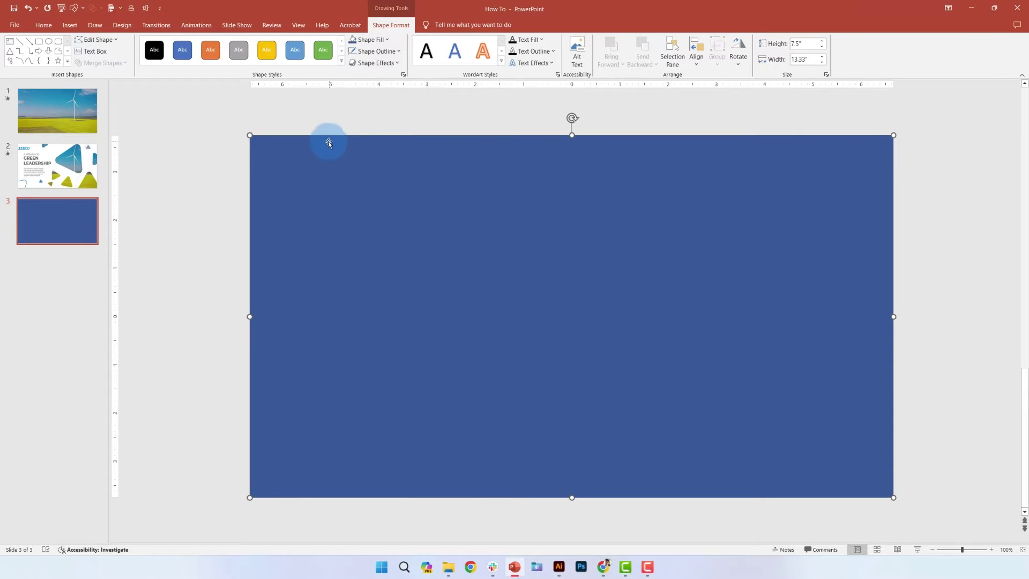
- Draw a circle about 4.1" in diameter in the upper middle of the slide and fill it with light blue
left_click(82, 8)
left_click(113, 31)
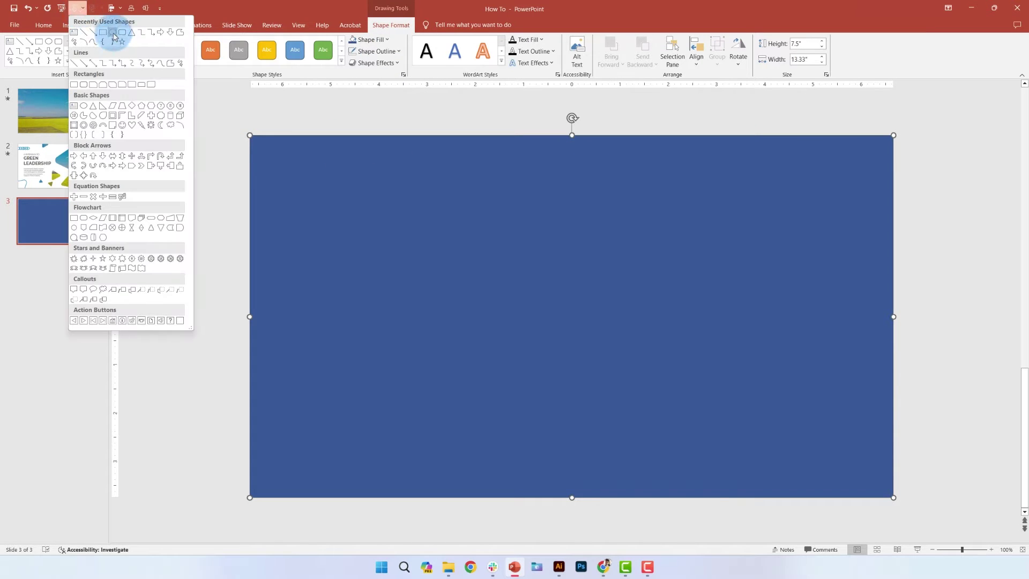
left_click_drag(458, 177, 657, 375)
left_click(370, 40)
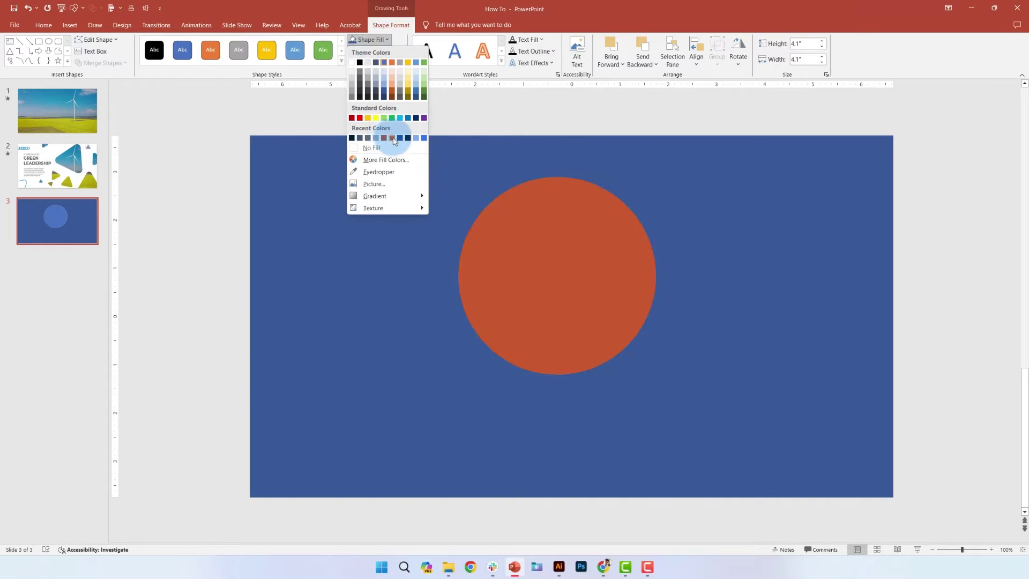
left_click(385, 76)
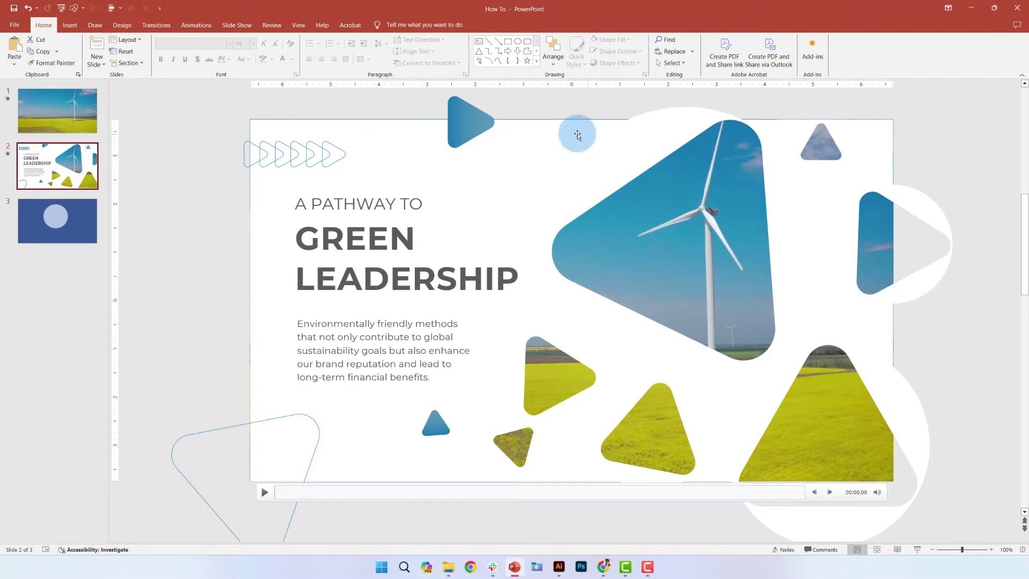
left_click(75, 8)
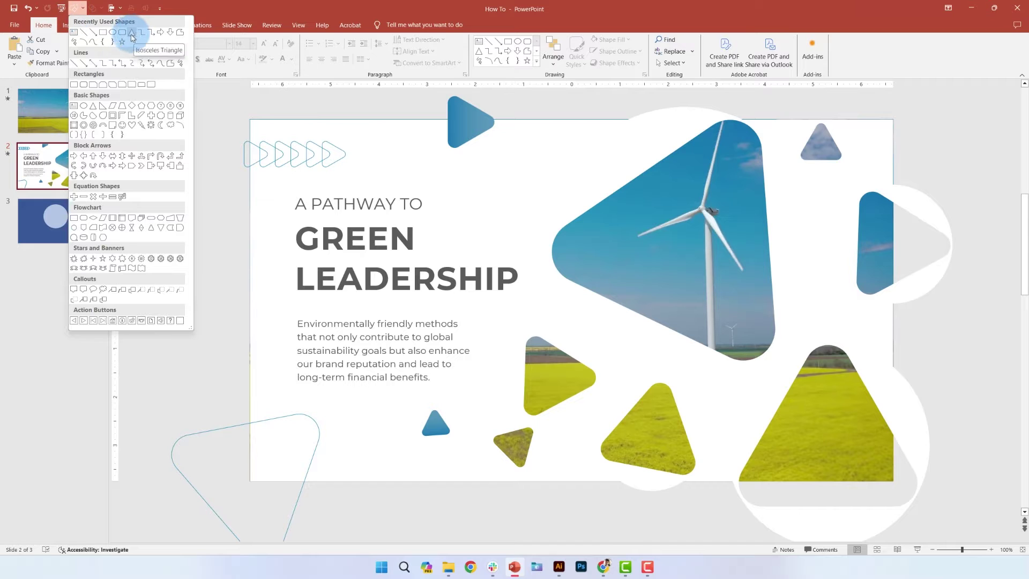
left_click(56, 214)
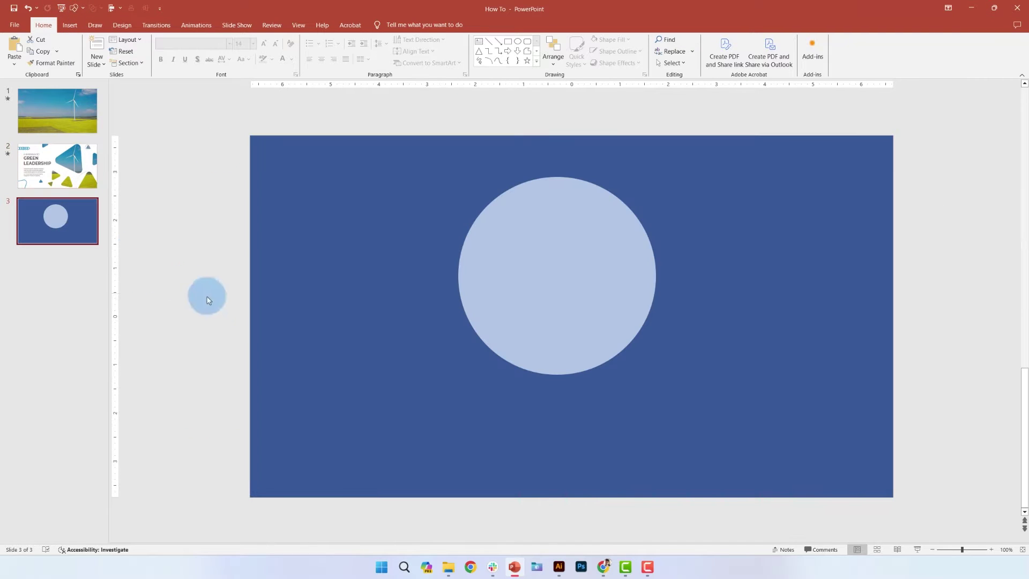
- Switch to Illustrator and draw a hexagon about 384 pt wide and 332 pt high with the Polygon tool
left_click(560, 567)
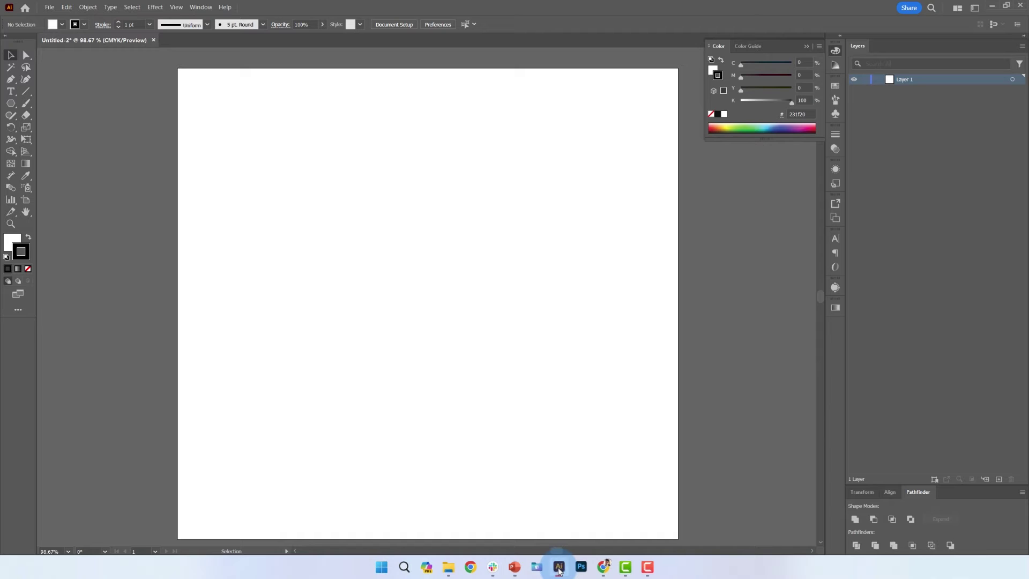
left_click(12, 105)
right_click(13, 107)
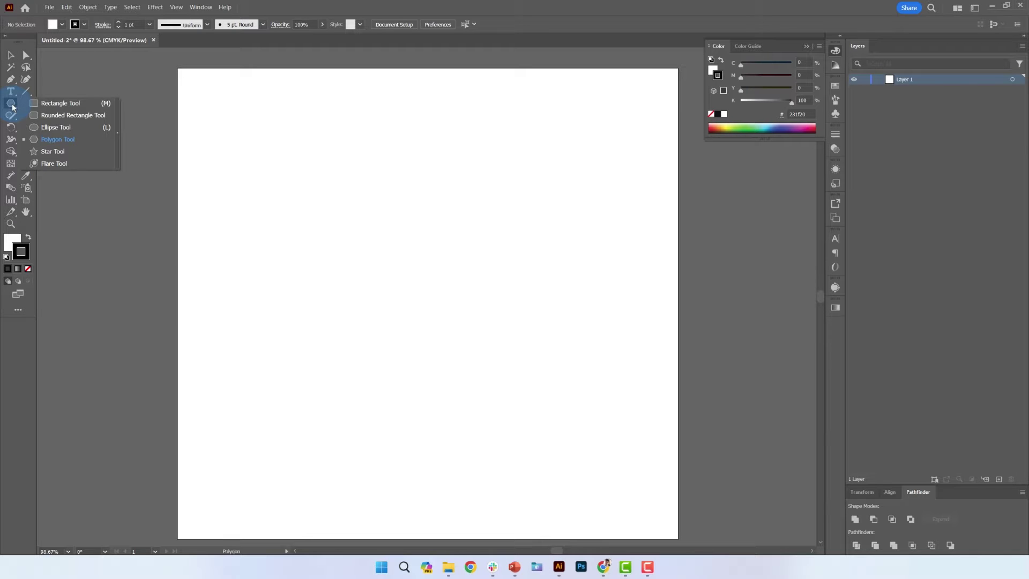
left_click_drag(261, 154, 308, 257)
key("v")
left_click_drag(277, 154, 330, 246)
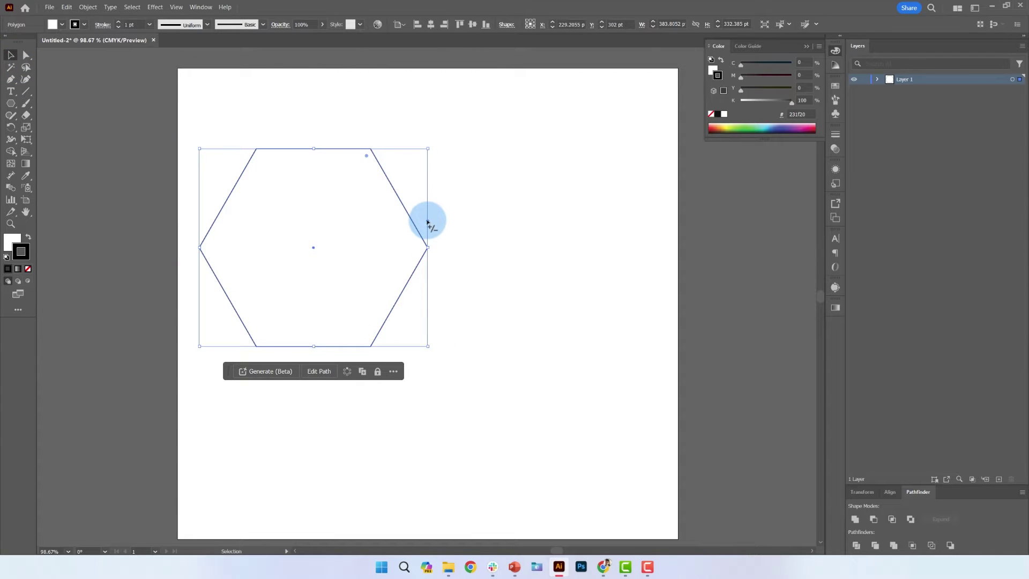
- Reduce the hexagon to a three-sided polygon and round all its corners to a radius of about 40 pt
left_click_drag(428, 222, 423, 167)
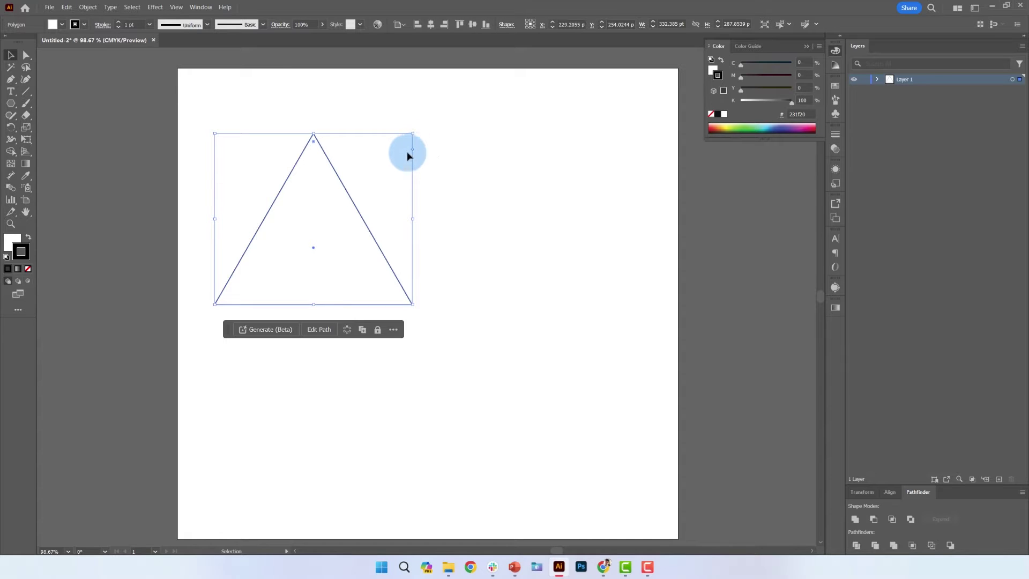
left_click_drag(313, 155, 316, 179)
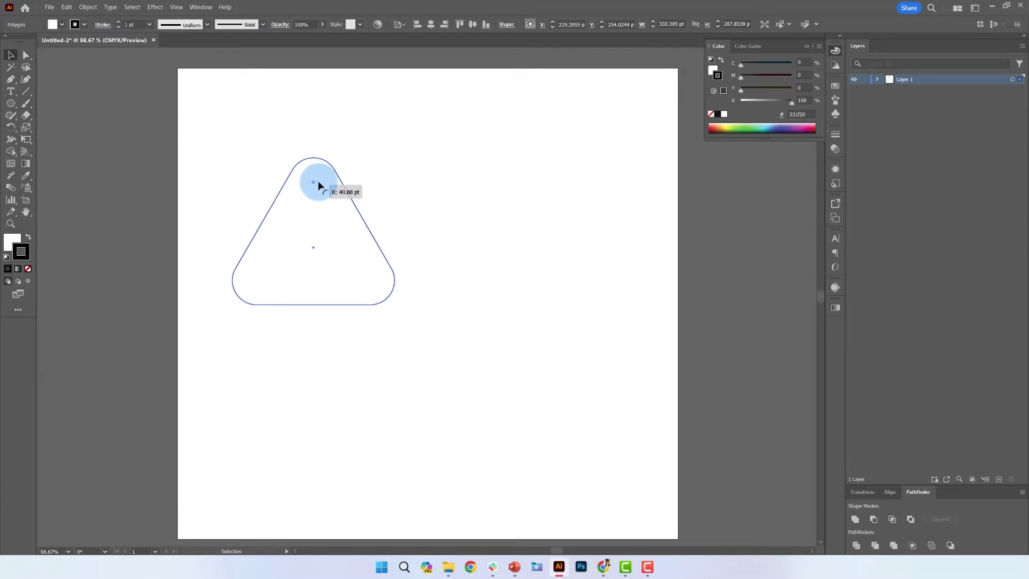
left_click_drag(319, 185, 320, 179)
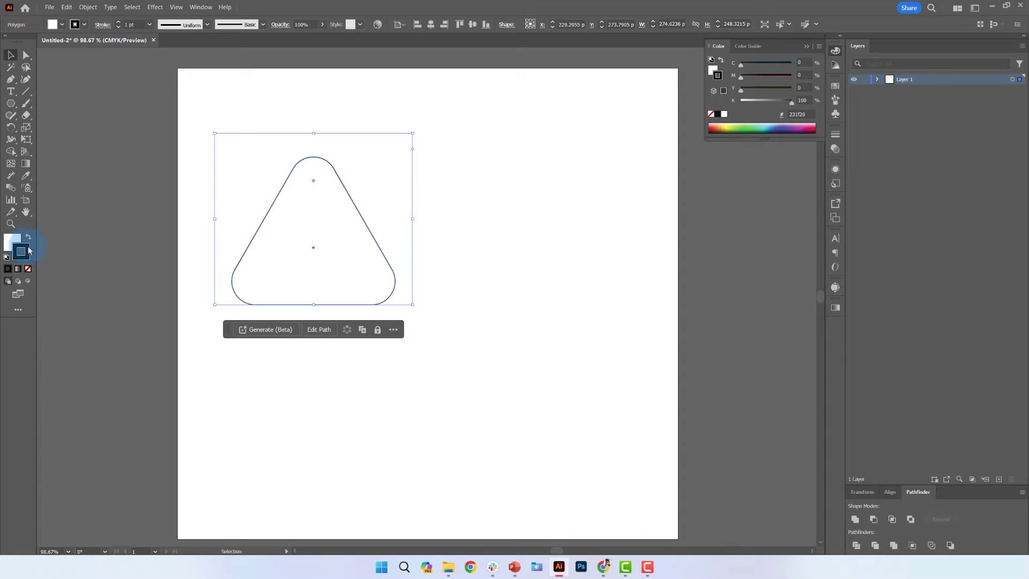
- Remove the rounded triangle's stroke and fill it with dark grey #282828
left_click(28, 268)
double_click(11, 244)
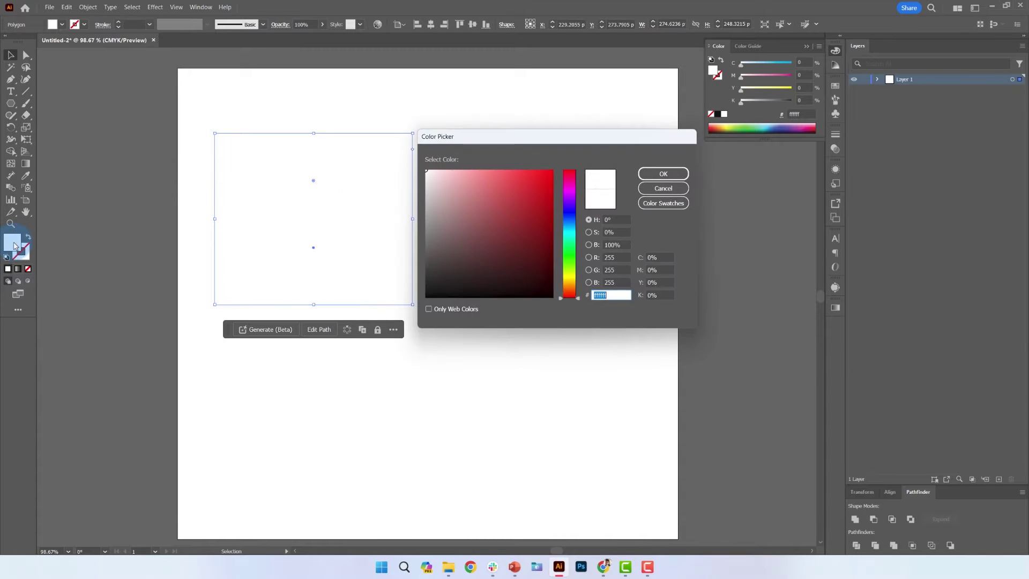
left_click(431, 276)
left_click(676, 176)
- Copy the rounded triangle onto the circle on slide 3 in PowerPoint and convert the pasted graphic to a shape
left_click(324, 222)
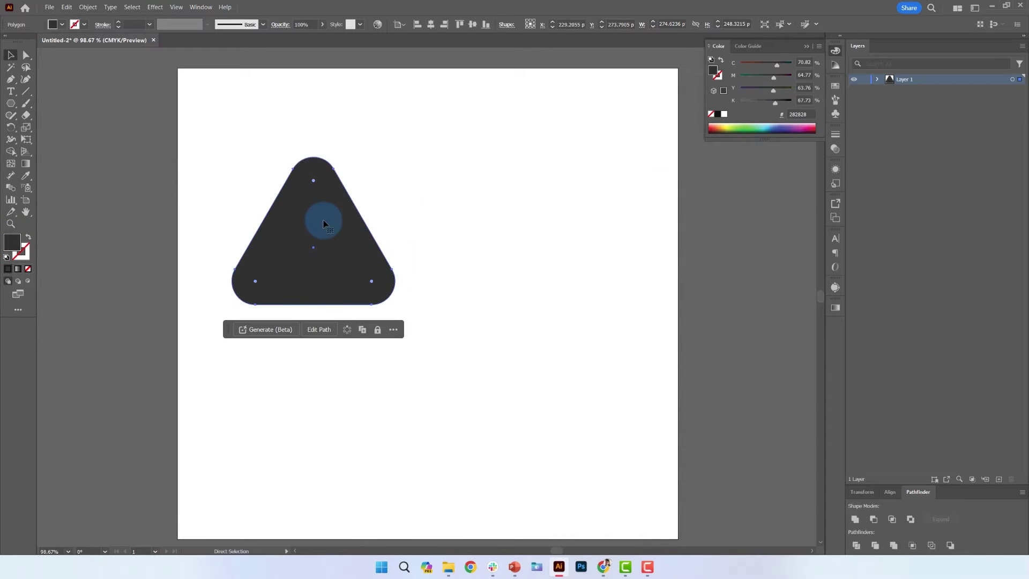
mouse_move(514, 569)
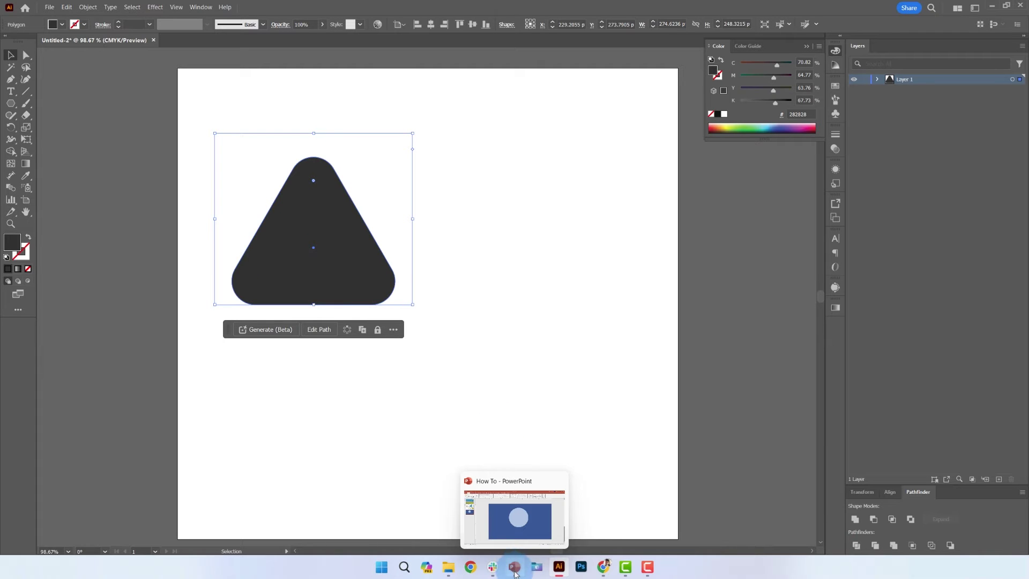
left_click(515, 572)
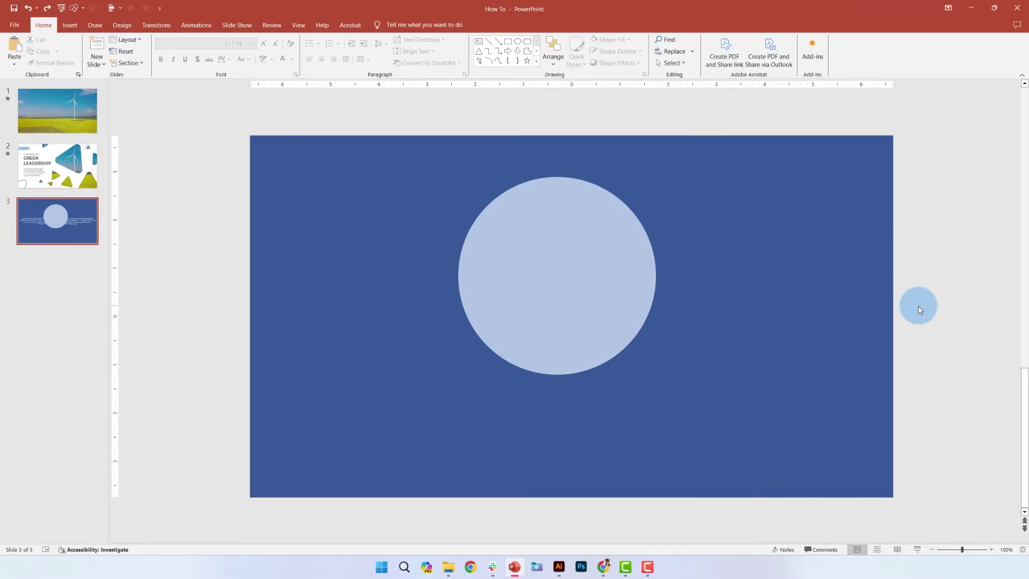
key("ctrl+v")
left_click_drag(562, 346, 551, 298)
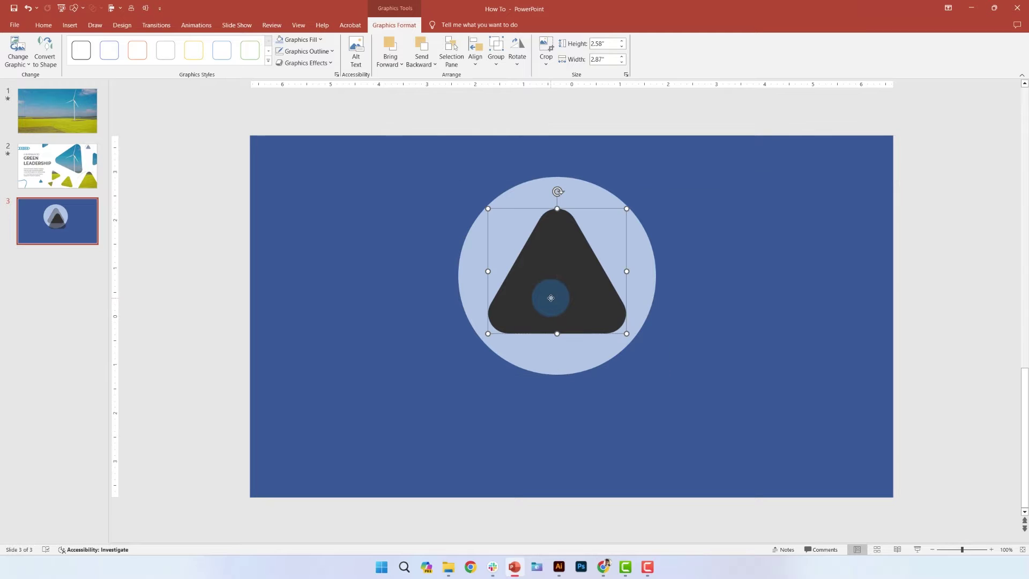
right_click(554, 275)
left_click(612, 347)
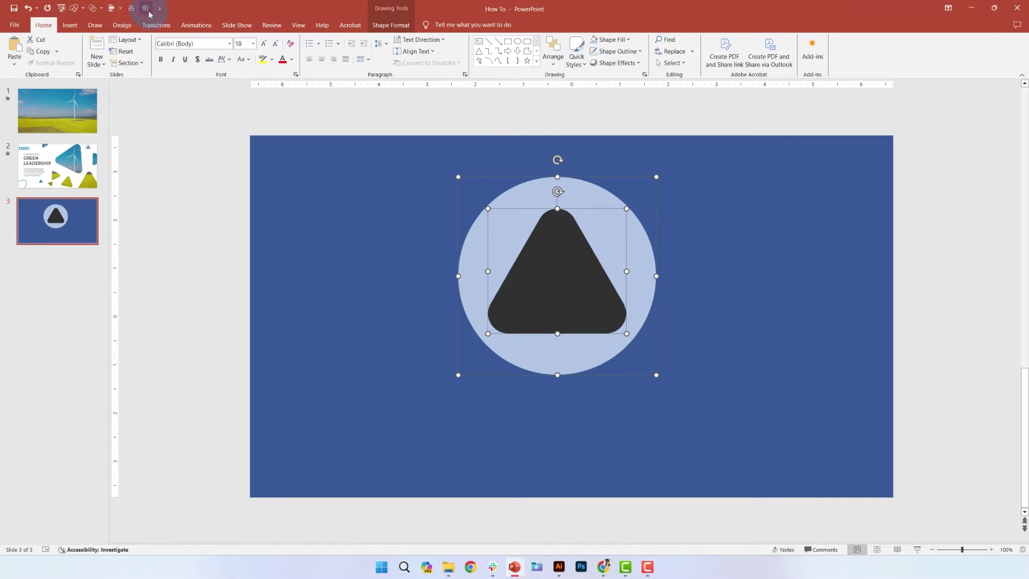
- Enlarge the triangle in proportion and position it so its rounded corners nearly reach the circle's edge
scroll(597, 264, "up", 10)
left_click_drag(709, 187, 771, 122)
left_click_drag(624, 241, 588, 241)
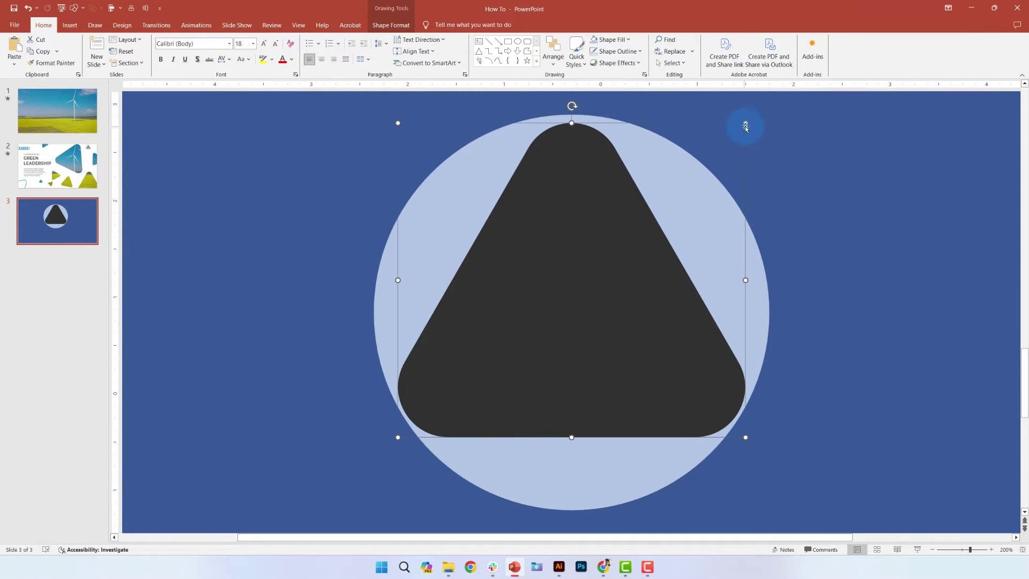
left_click_drag(745, 127, 749, 119)
left_click(616, 253)
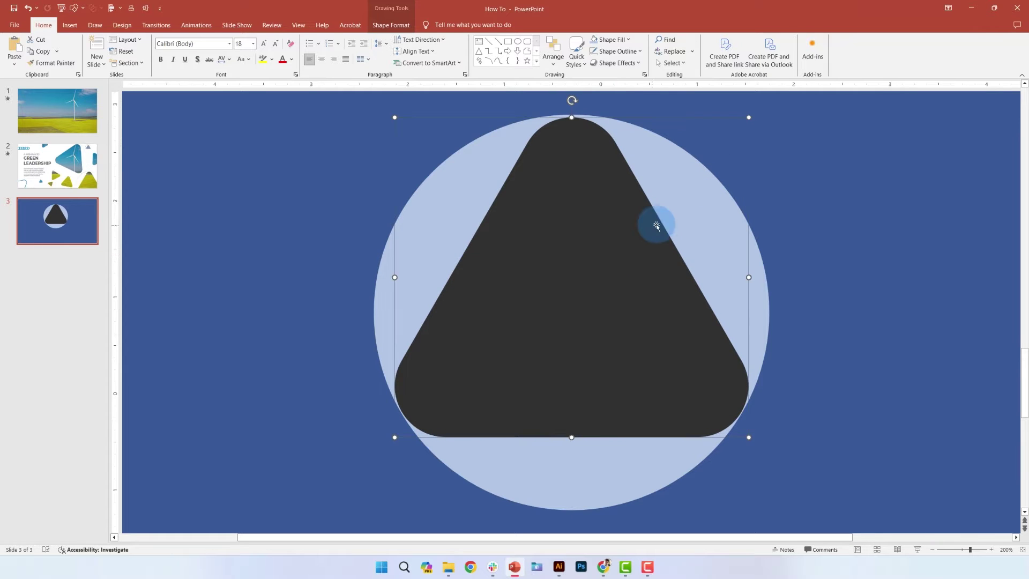
left_click_drag(657, 226, 665, 229)
- Subtract the dark triangle from the light blue circle to cut a triangular opening in it
left_click(708, 213, "shift")
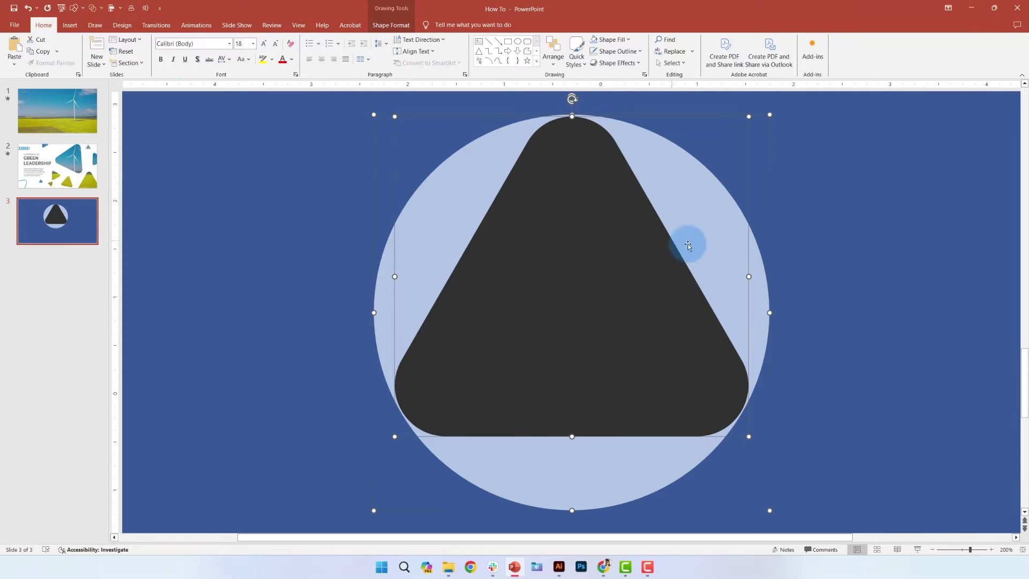
left_click(692, 198, "shift")
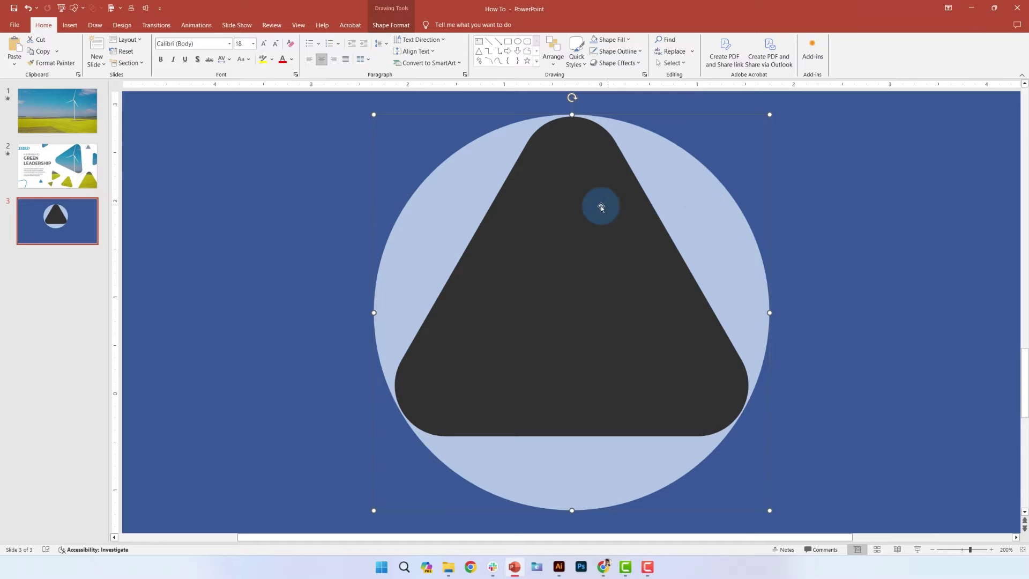
left_click(625, 229, "shift")
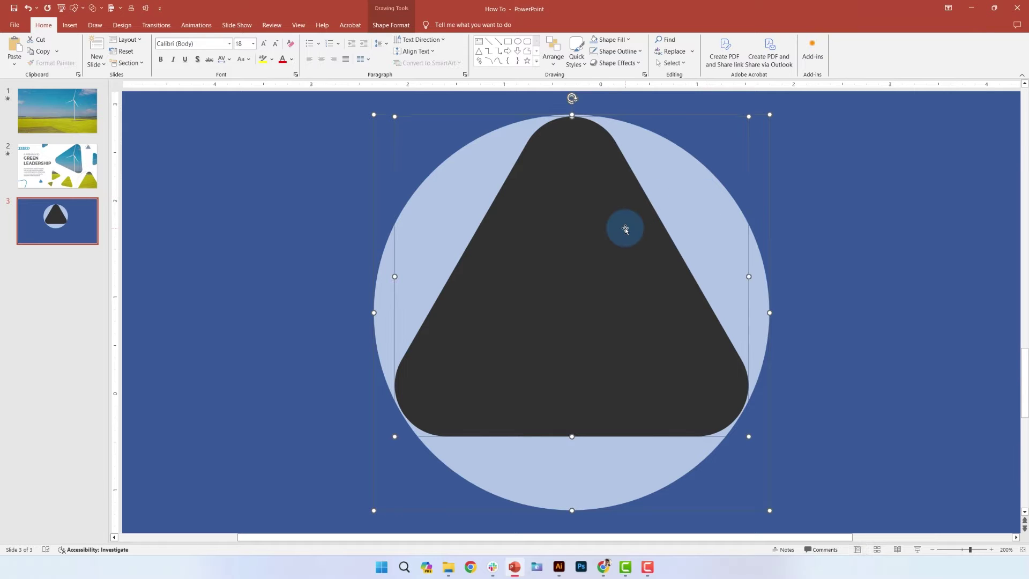
left_click(403, 28)
left_click(117, 67)
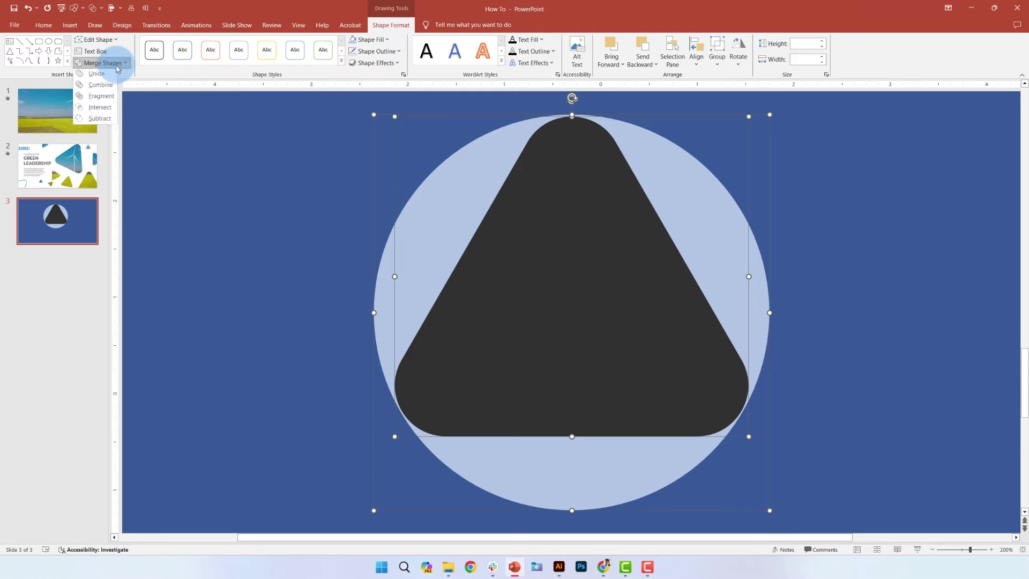
left_click(95, 121)
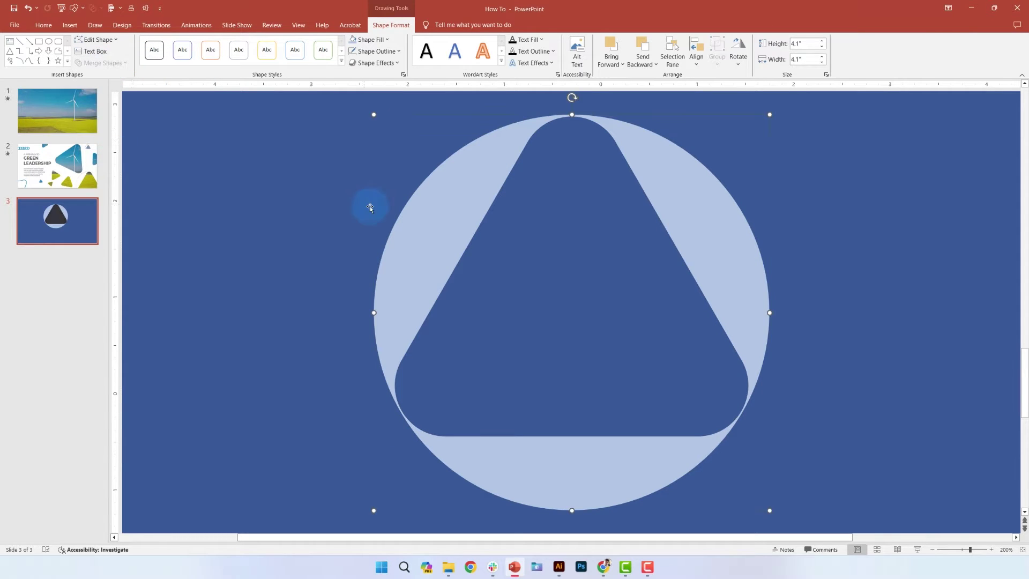
scroll(532, 339, "down", 12)
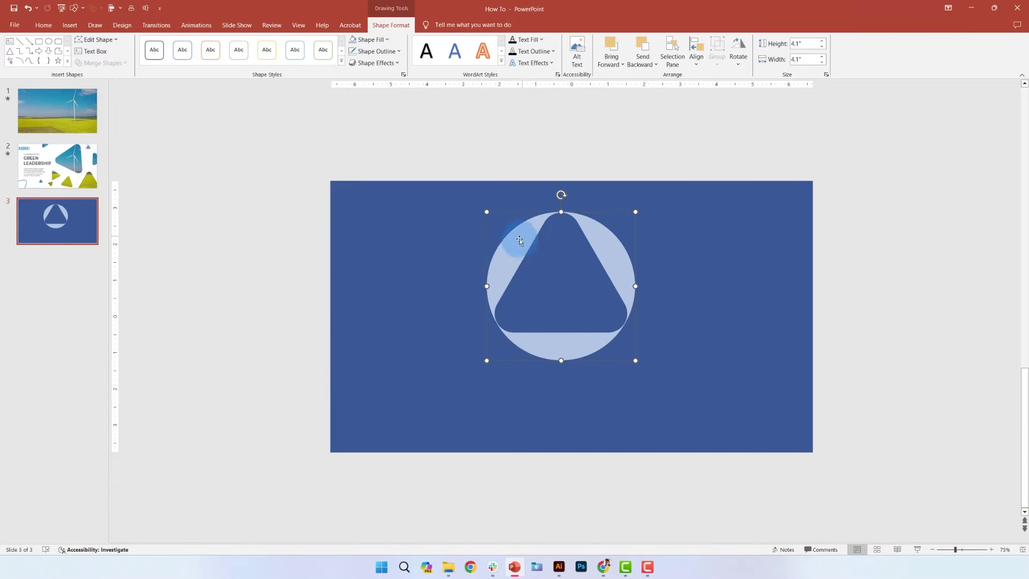
left_click(713, 284)
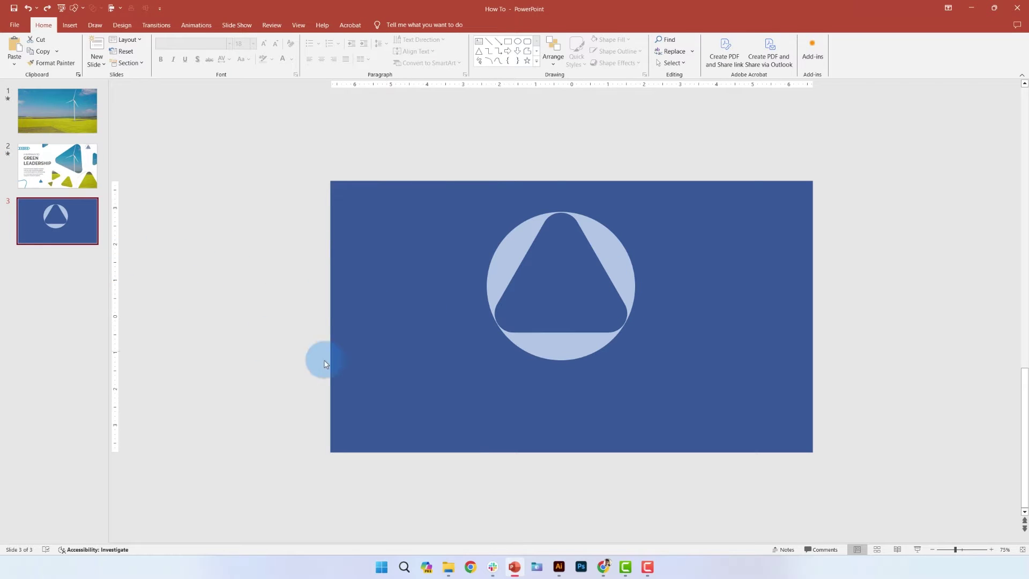
- Insert the Windmill Clip video from the How to folder onto slide 3
left_click(448, 565)
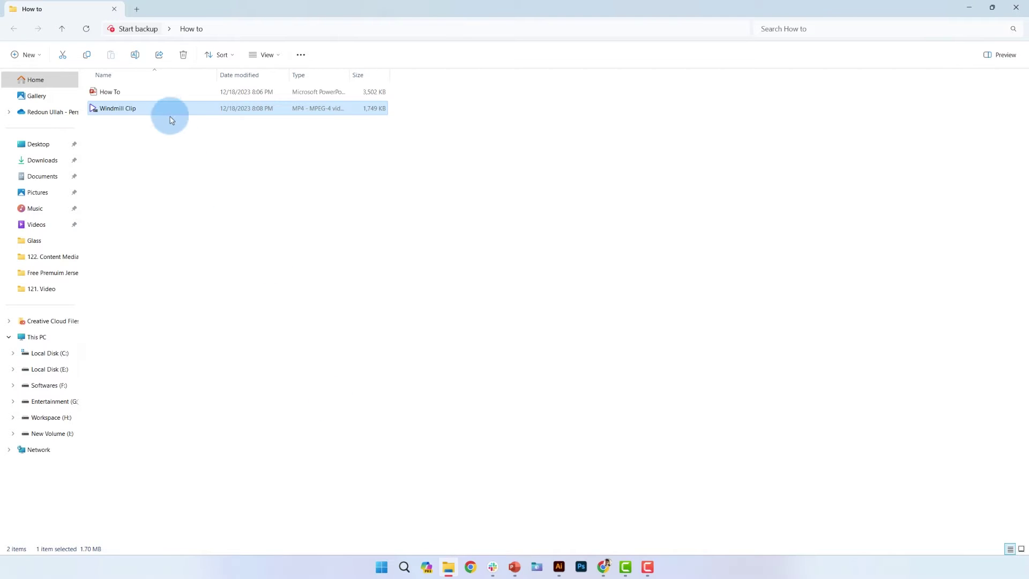
left_click_drag(165, 112, 545, 412)
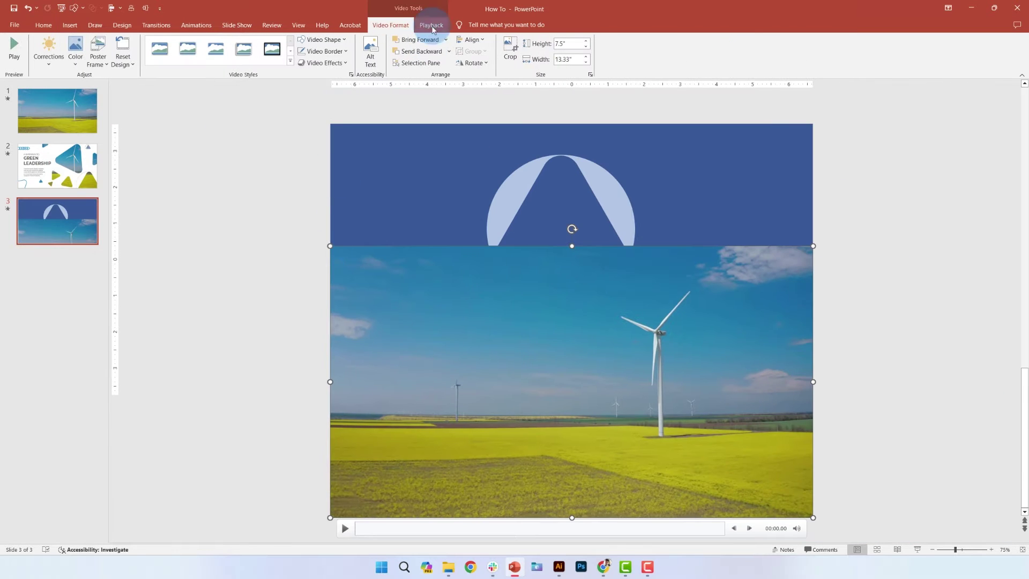
- Align the windmill video to the vertical middle of slide 3
left_click(475, 40)
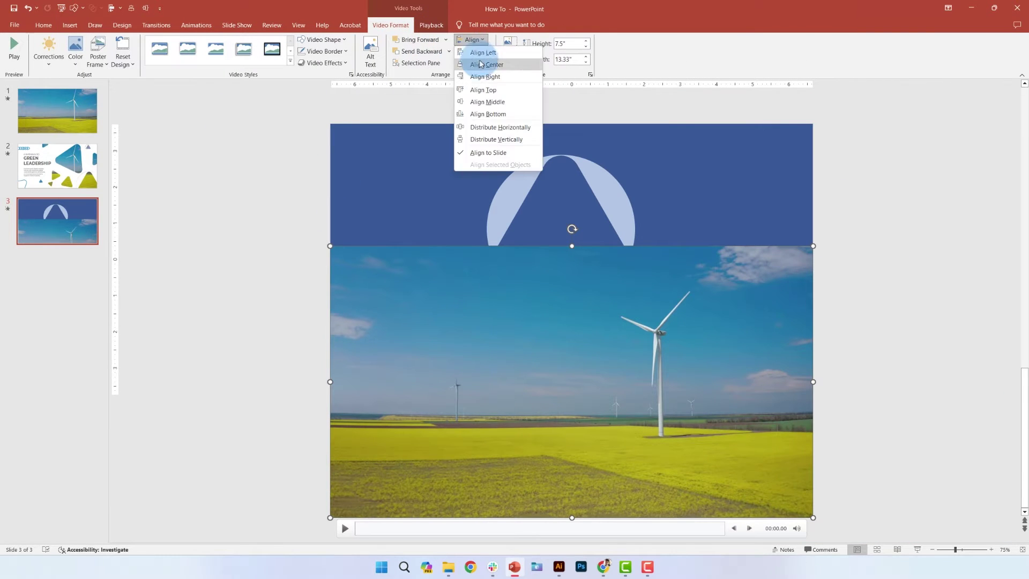
left_click(489, 102)
- Delete the video's triggered pause animation and set its play animation to Start With Previous
left_click(194, 32)
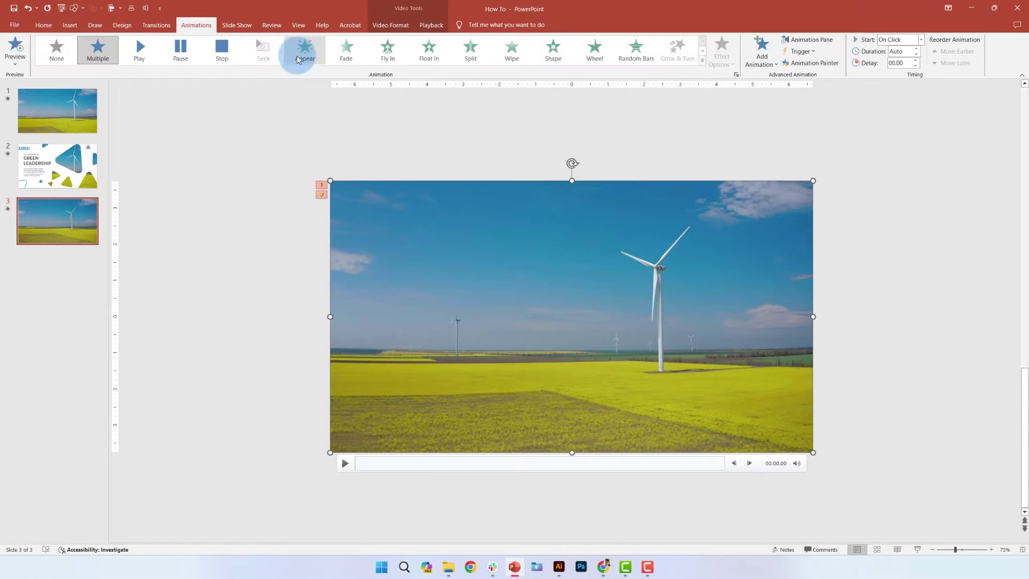
left_click(810, 39)
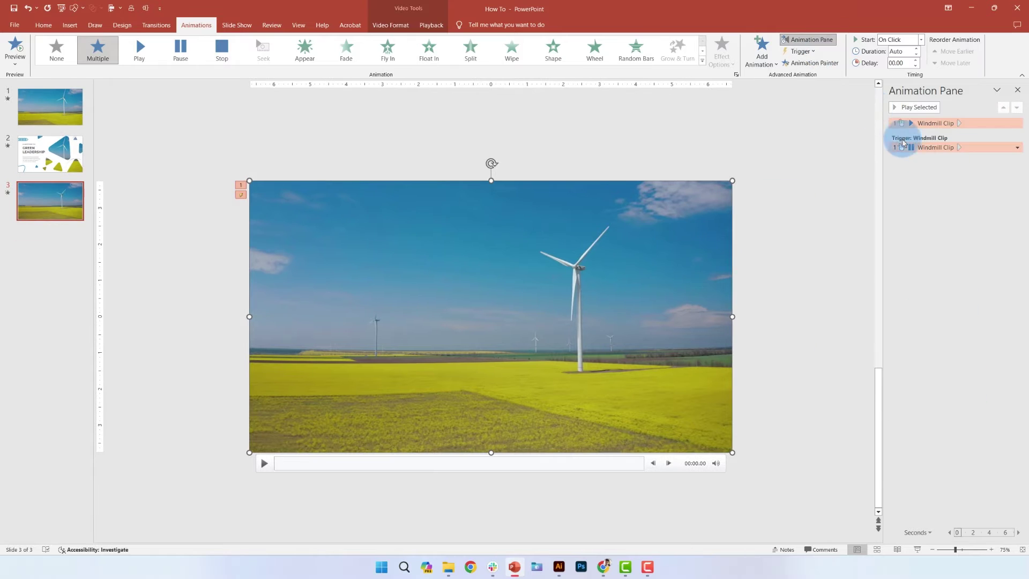
left_click(984, 148)
key("Delete")
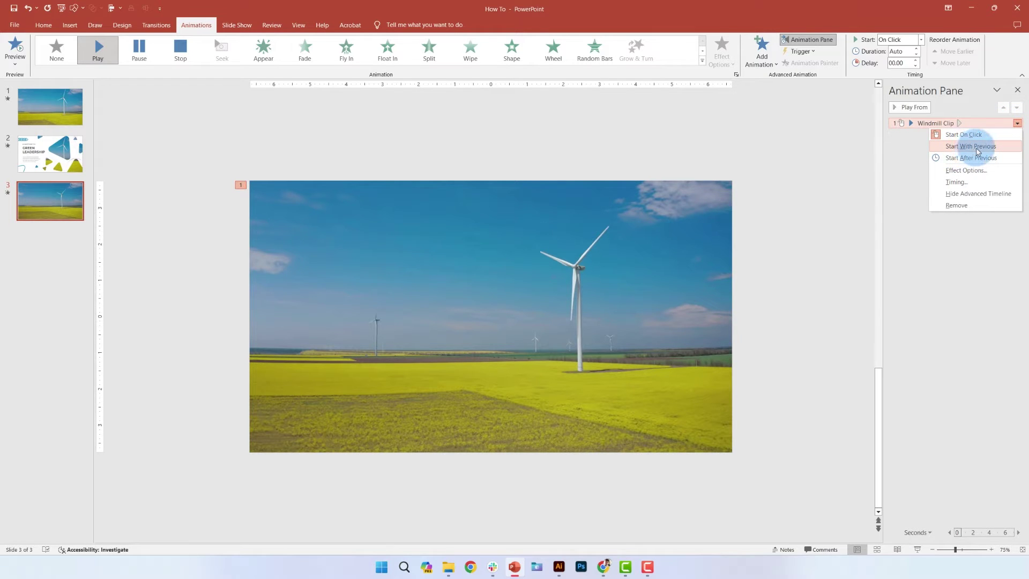
left_click(977, 151)
- Send the windmill video behind the dark blue rectangle and the cut-out circle
right_click(399, 237)
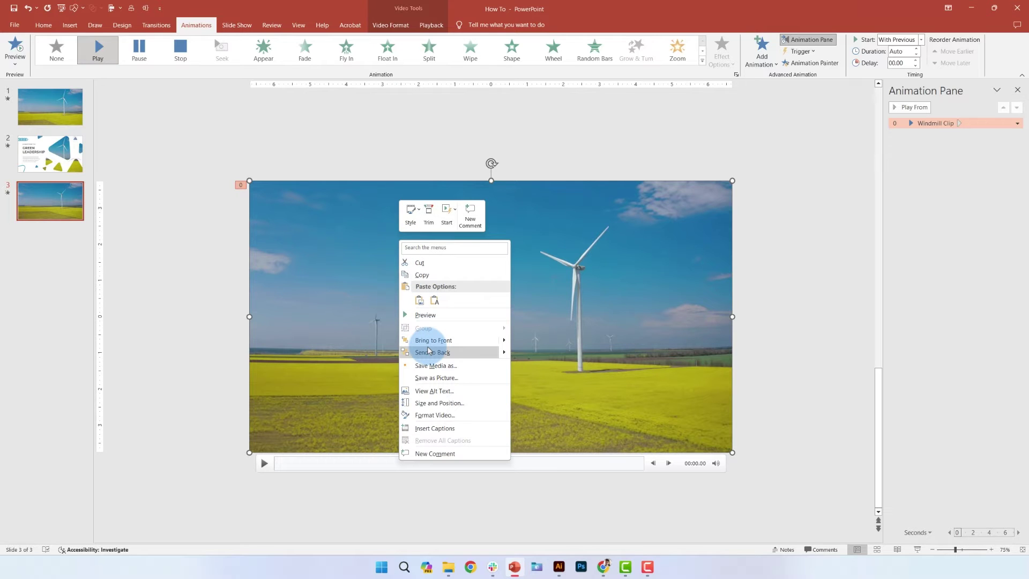
left_click(444, 353)
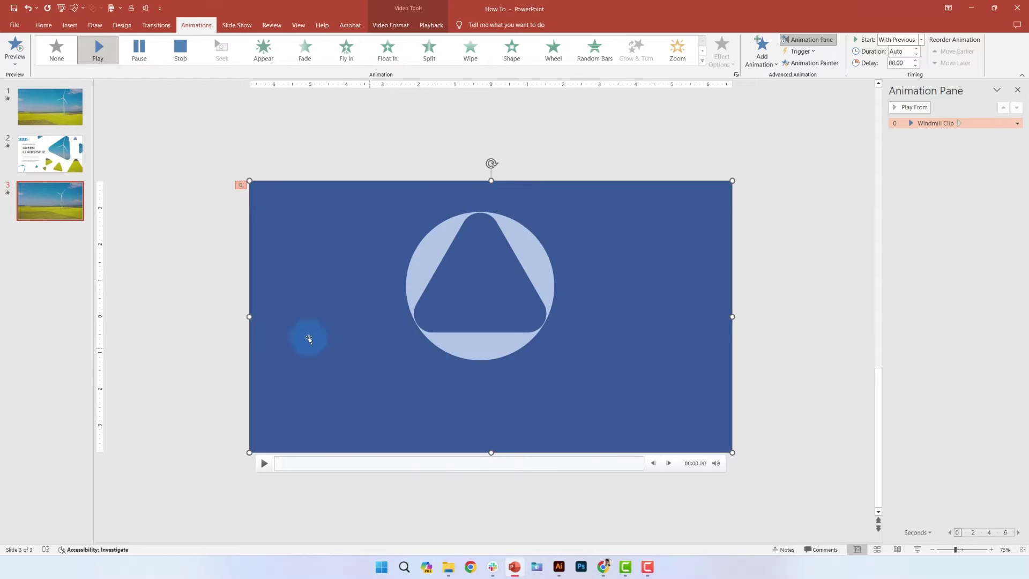
left_click(284, 156)
- Move the circle with the triangular opening to the upper right half of the slide and enlarge it in proportion past the top edge
left_click(415, 246)
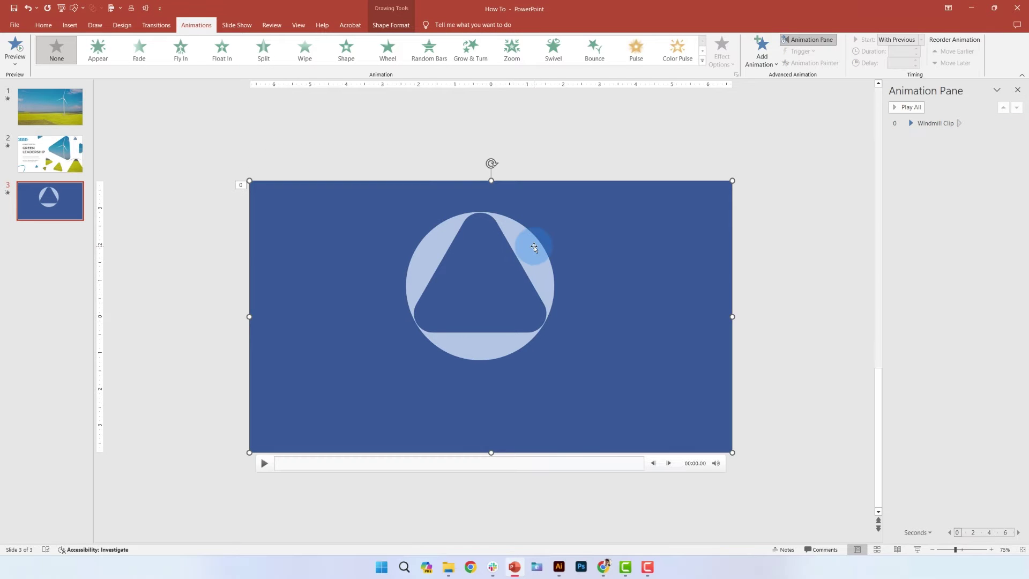
left_click(512, 252)
left_click_drag(525, 239, 604, 215)
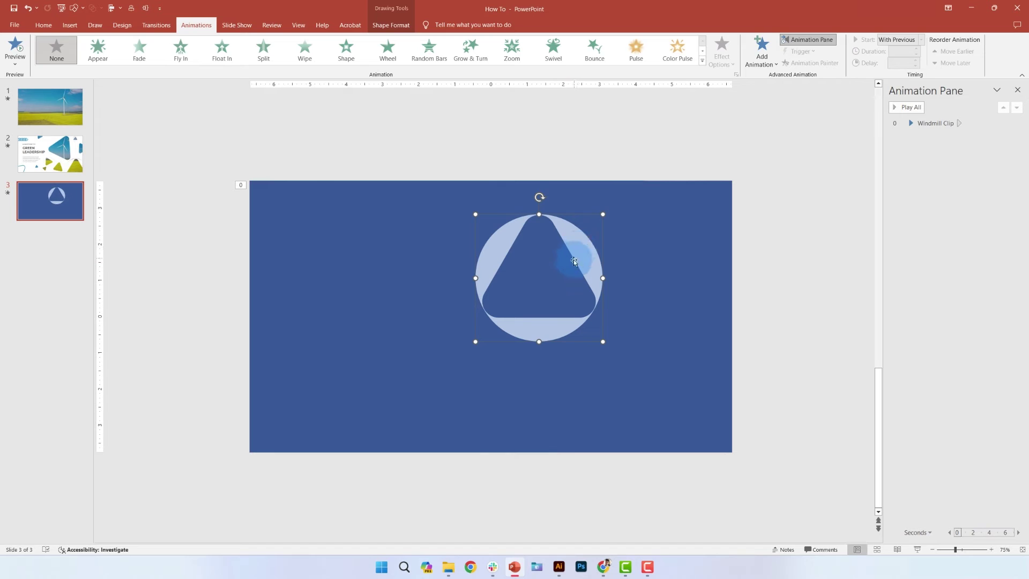
left_click(44, 24)
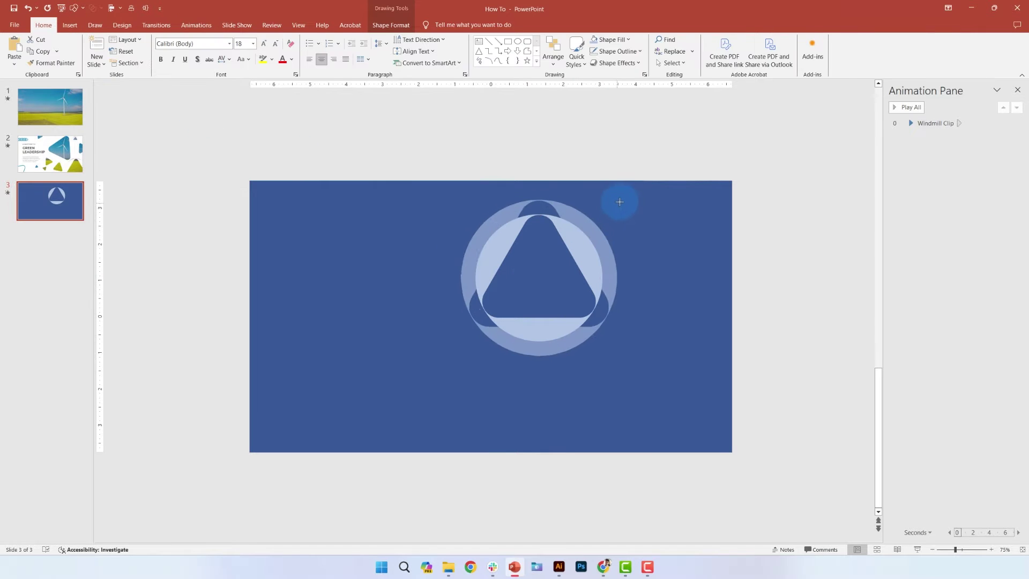
left_click_drag(620, 202, 630, 187)
left_click_drag(582, 216, 616, 197)
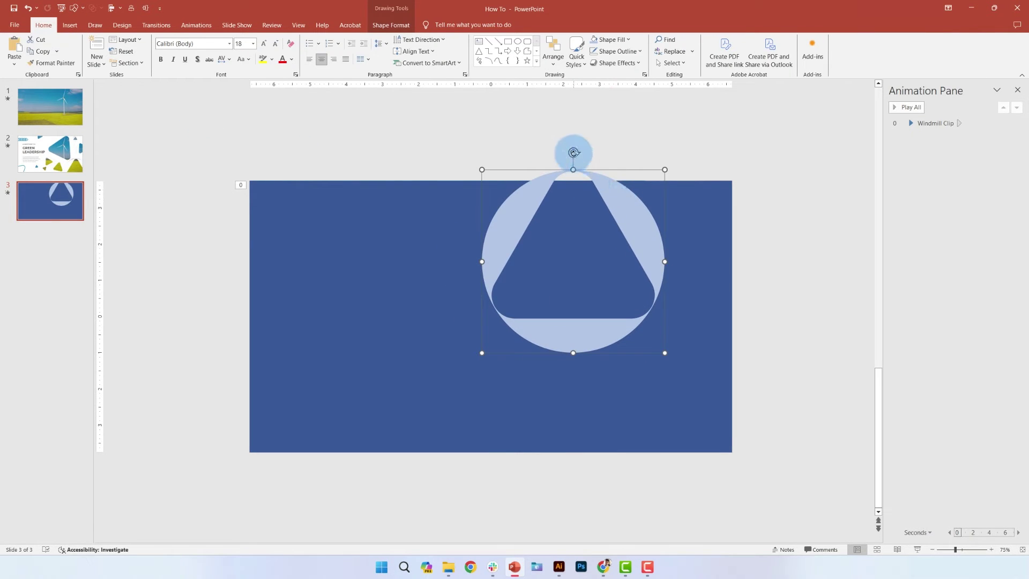
- Rotate the cut-out circle so its triangle points left, and enlarge it slightly in proportion
left_click_drag(574, 153, 632, 156)
left_click_drag(630, 239, 633, 243)
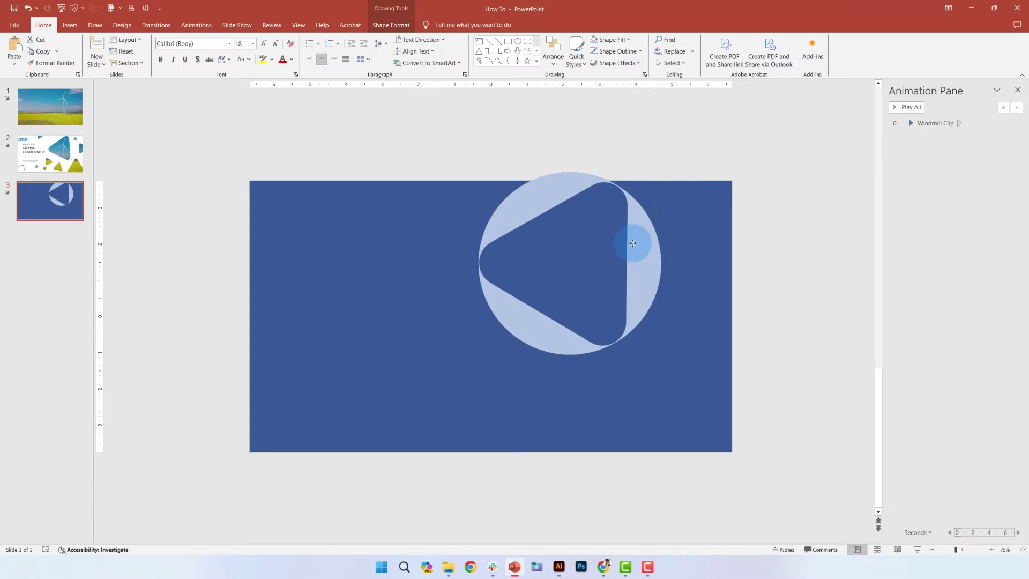
left_click_drag(602, 390, 605, 400)
- Duplicate the cut-out circle, with its triangle upright, at the slide's lower right corner and size it slightly smaller than the original
left_click_drag(638, 273, 763, 430)
left_click_drag(753, 328, 695, 281)
left_click_drag(791, 331, 760, 363)
left_click_drag(744, 401, 721, 400)
left_click_drag(737, 362, 758, 341)
- Add a medium copy of the cut-out circle across the slide's right edge and a small copy near its upper right corner
left_click_drag(730, 409, 816, 252)
left_click_drag(843, 183, 779, 249)
left_click_drag(780, 249, 722, 148)
left_click_drag(715, 154, 701, 177)
- Add three smaller copies of the cut-out circle in decreasing sizes below and left of the largest circle, near the slide's bottom edge
left_click_drag(537, 415, 561, 392)
left_click_drag(514, 374, 547, 397)
mouse_move(547, 397)
left_mouse_down()
mouse_move(479, 345)
mouse_move(476, 353)
mouse_move(562, 395)
left_mouse_up()
left_click(561, 414)
left_click_drag(532, 413, 556, 413)
left_click_drag(468, 360, 505, 365)
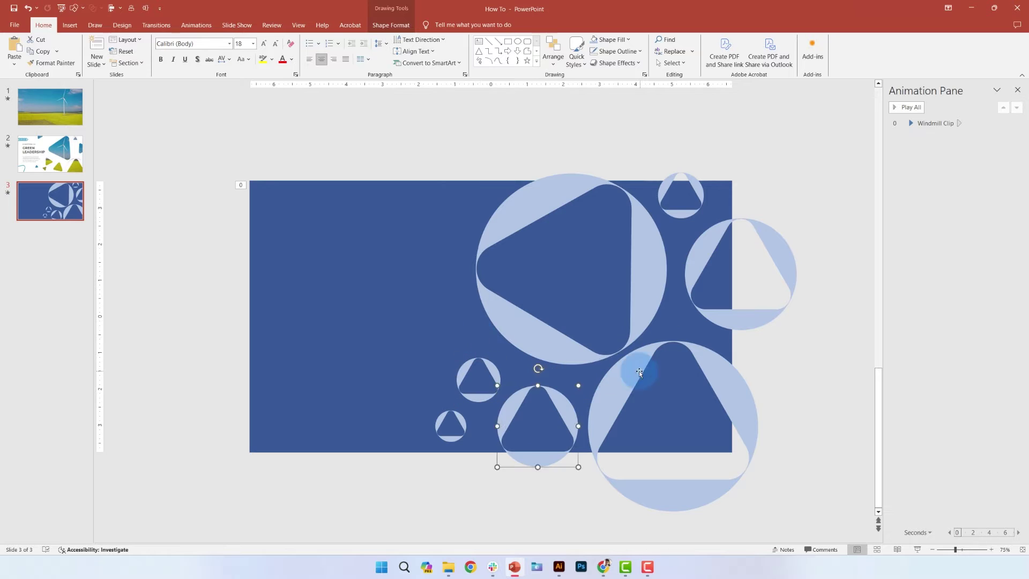
- Rotate the largest cut-out circle so its triangle points straight up
left_click(642, 214)
left_click_drag(629, 173, 571, 156)
- Select all seven cut-out circles without the background rectangle and group them
key("ctrl+a")
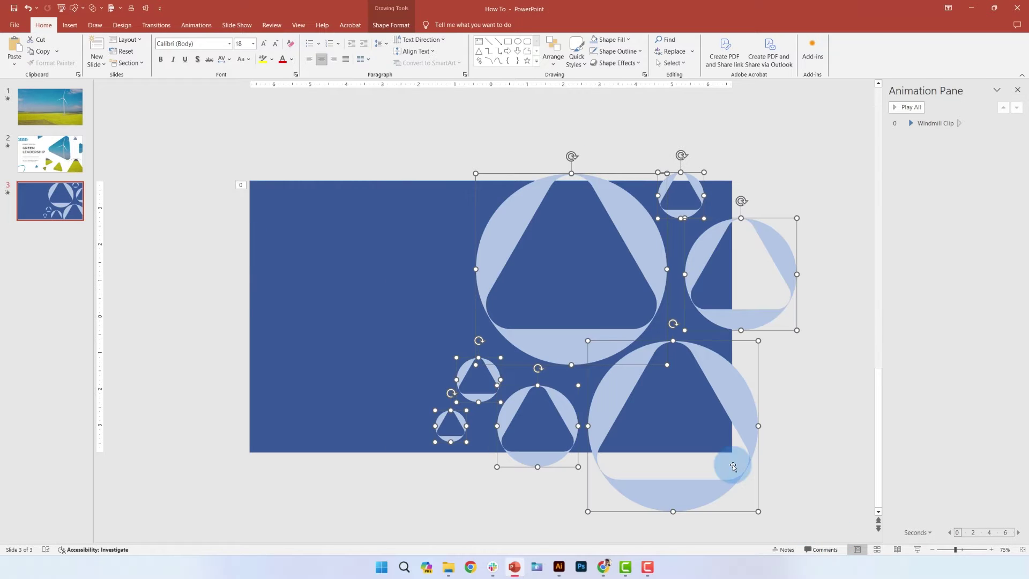
key("ctrl+g")
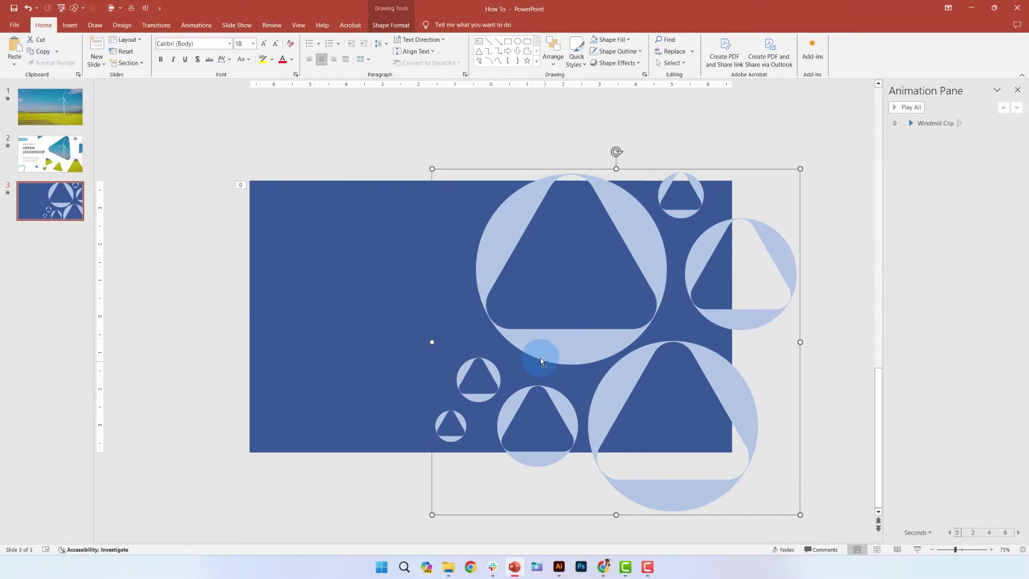
left_click_drag(551, 353, 603, 347)
- Add a new slide 4, paste a copy of the circle group onto it, and return to slide 3
right_click(57, 244)
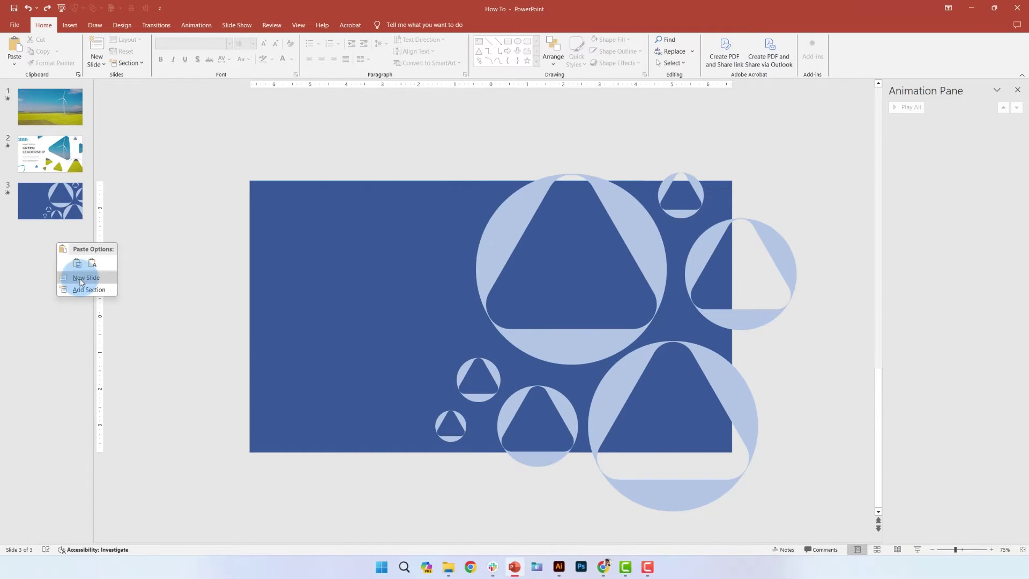
left_click(82, 278)
key("ctrl+v")
left_click(81, 215)
- Ungroup the circles on slide 3 and fragment them together with the dark blue background rectangle
left_click(526, 195)
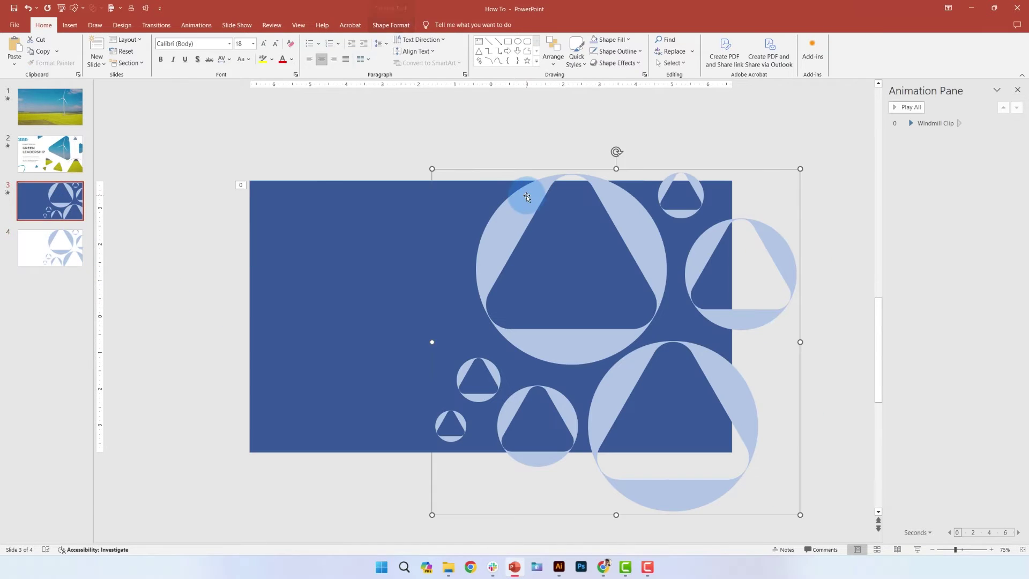
key("ctrl+shift+g")
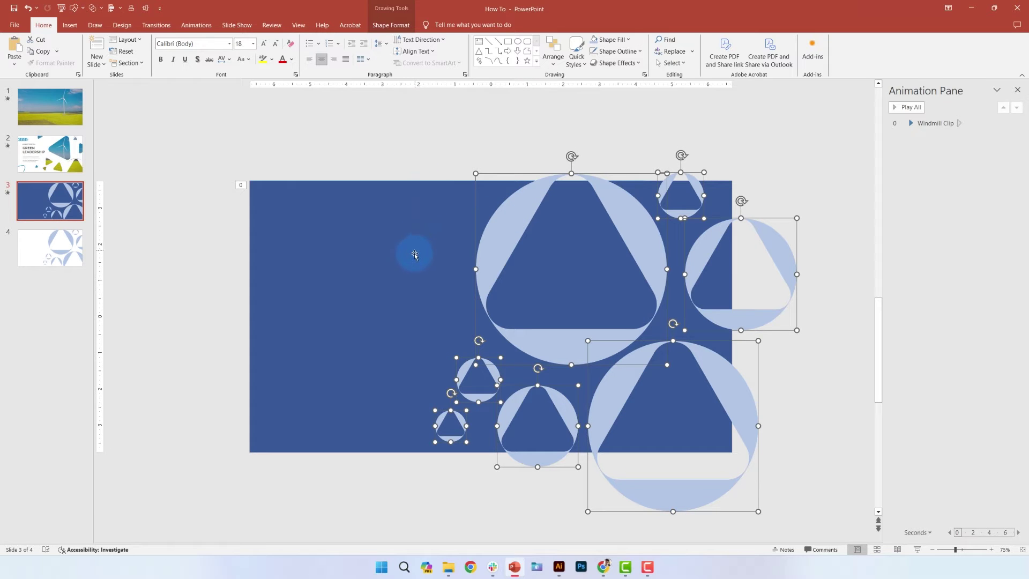
left_click(386, 217, "shift")
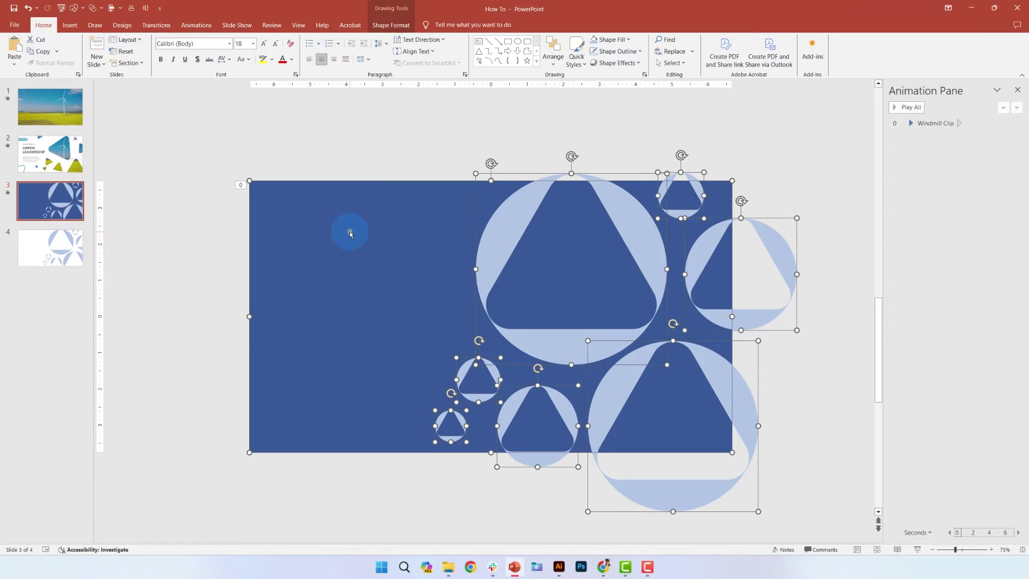
left_click(391, 25)
left_click(102, 63)
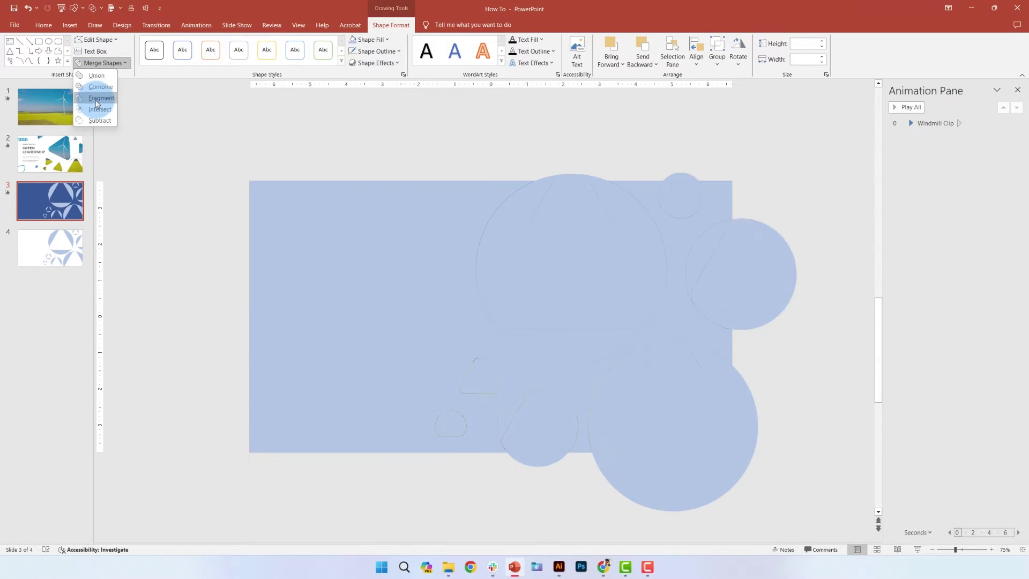
left_click(97, 98)
- Delete all circle and triangle fragments, keeping only the rectangle with round holes over the video
left_click(375, 149)
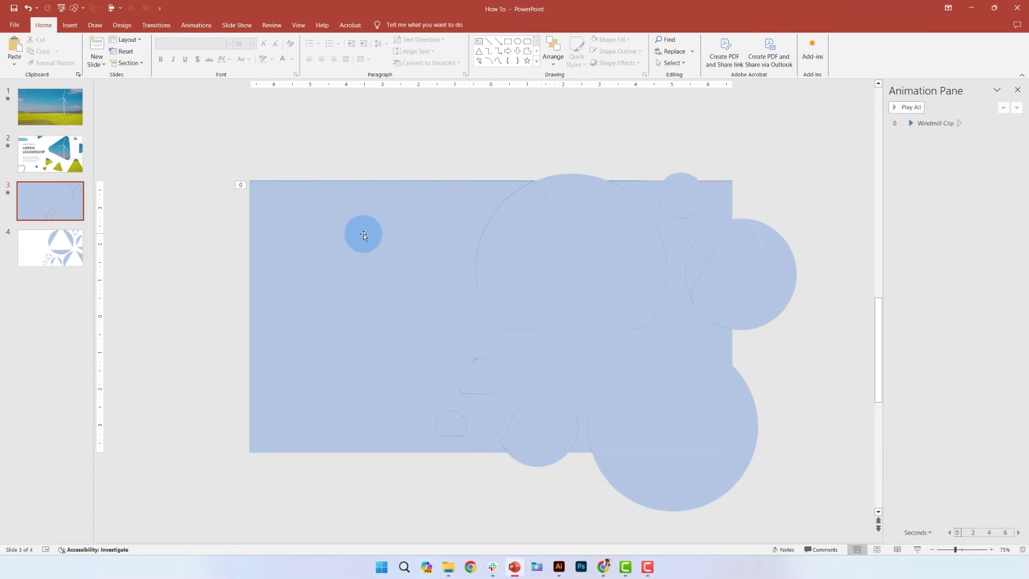
left_click(345, 242)
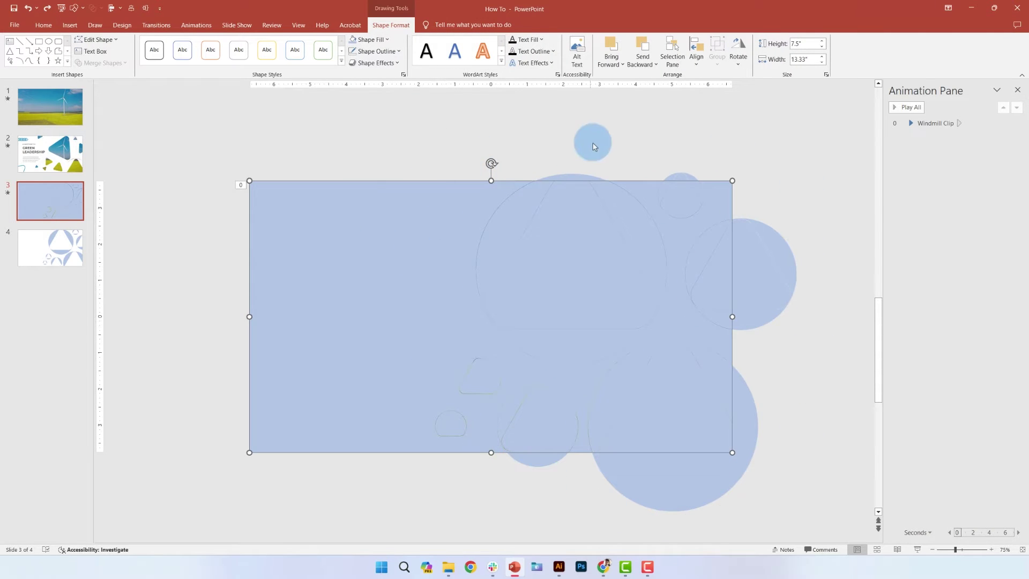
left_click_drag(352, 129, 843, 577)
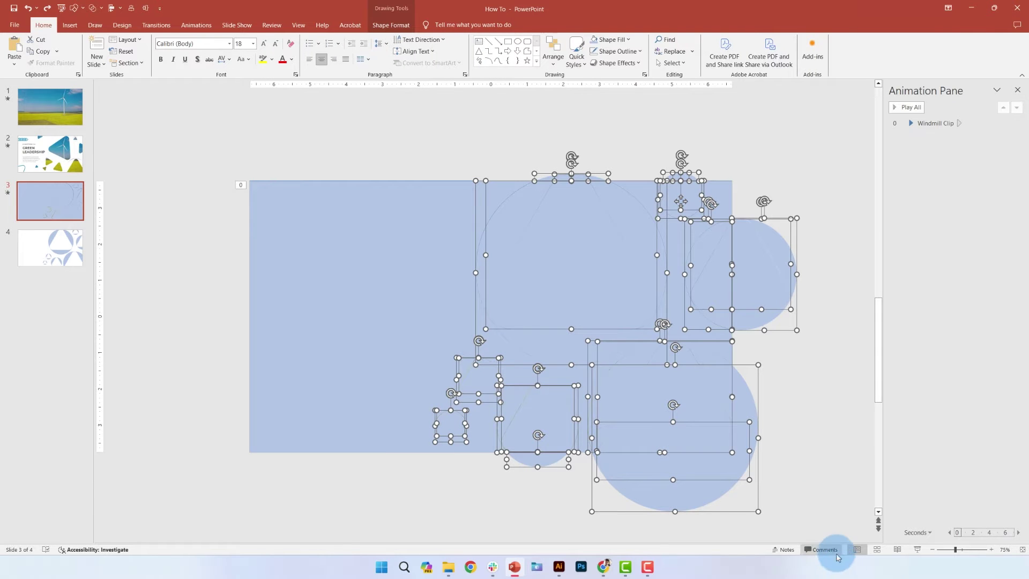
key("Delete")
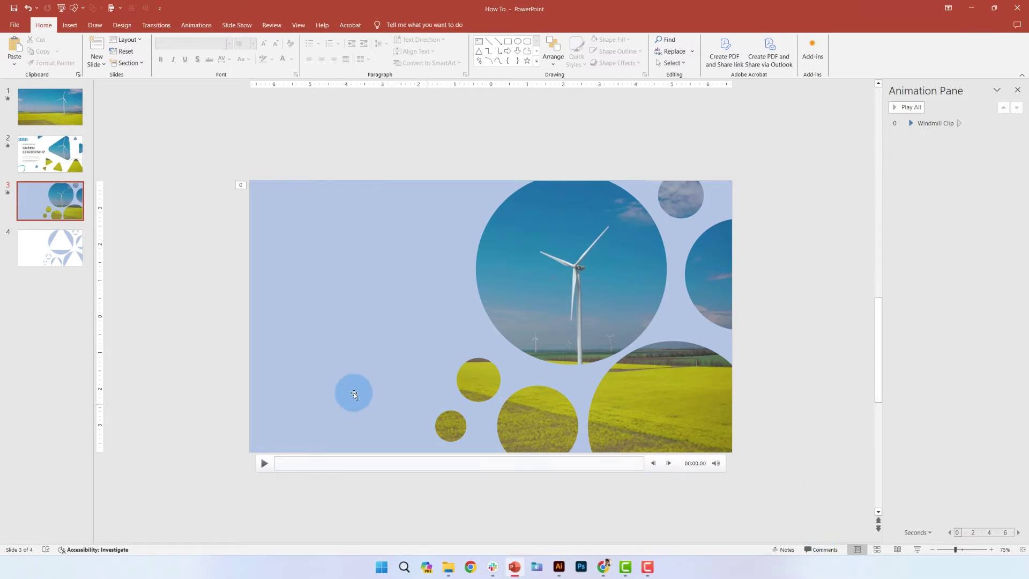
- Copy the circle group from slide 4 onto slide 3 and ungroup it
left_click(50, 247)
left_click(507, 223)
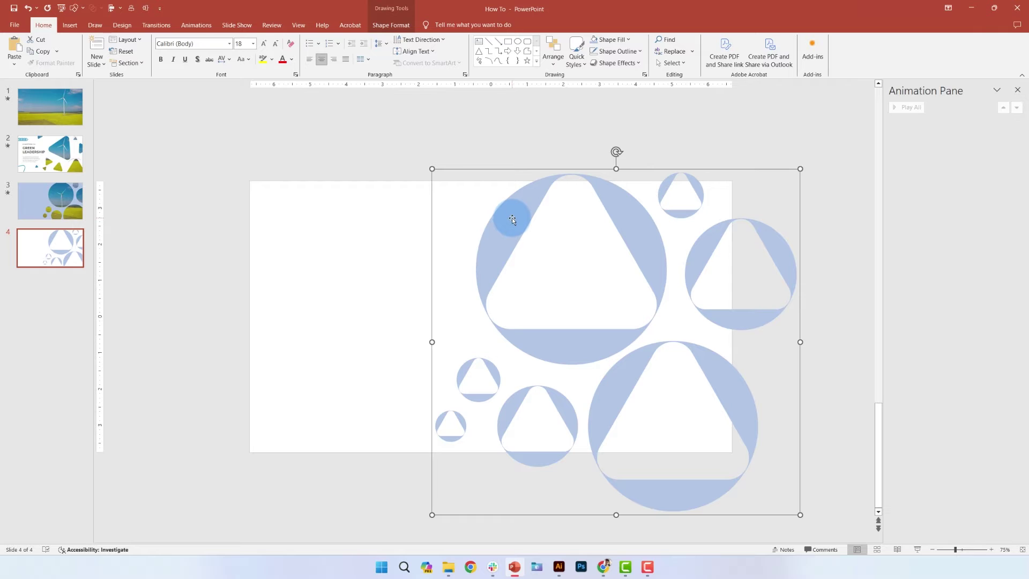
left_click(33, 203)
key("ctrl+v")
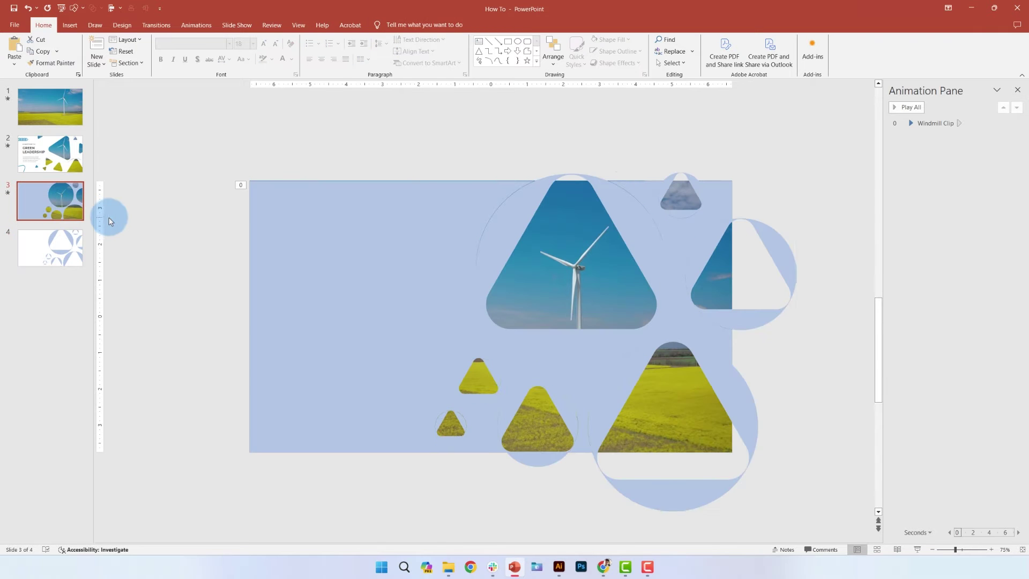
scroll(474, 322, "up", 3)
key("ctrl+shift+g")
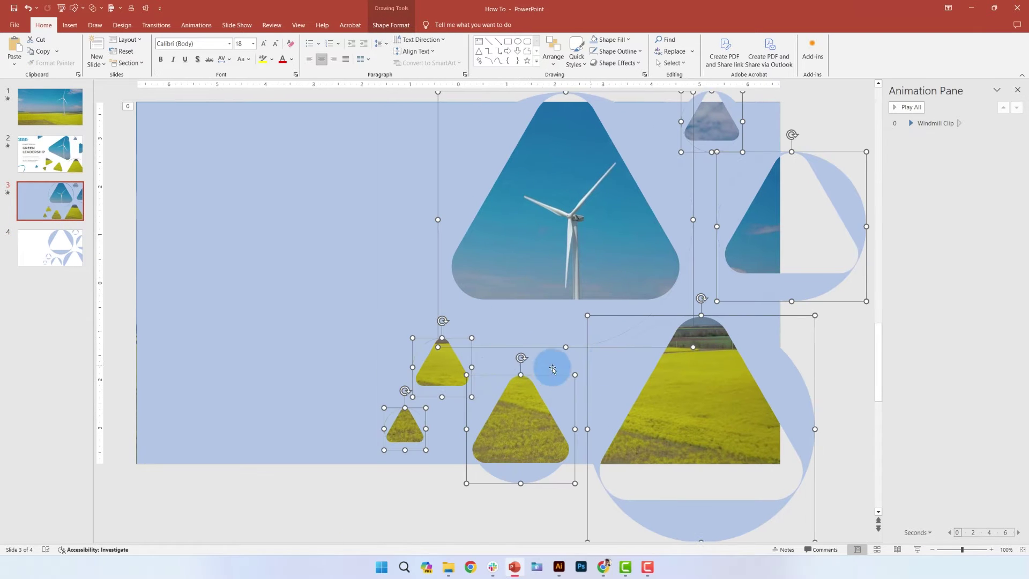
- Fill the background rectangle and all the cut-out circles on slide 3 with white
left_click(614, 155, "shift")
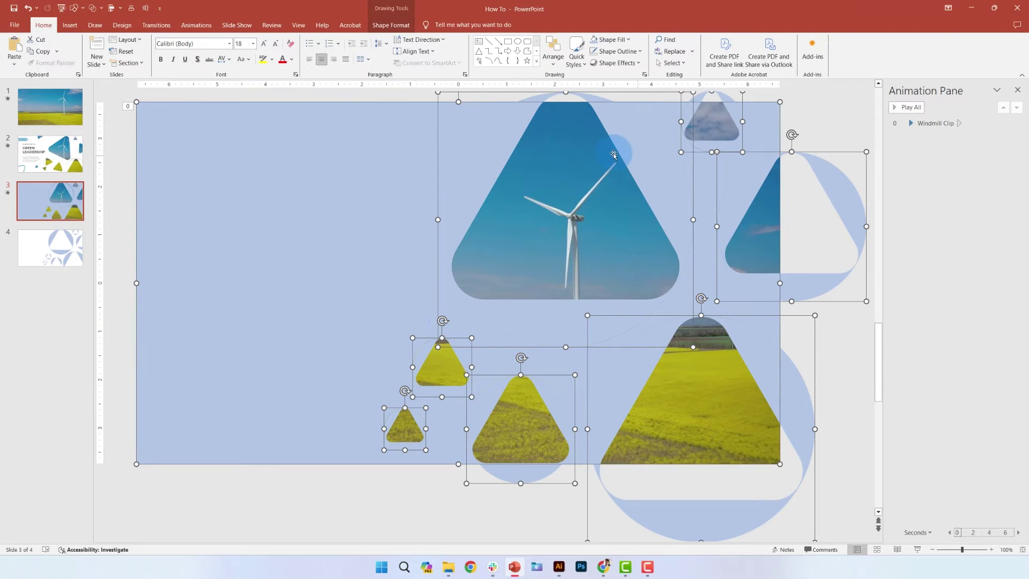
left_click(392, 25)
left_click(378, 41)
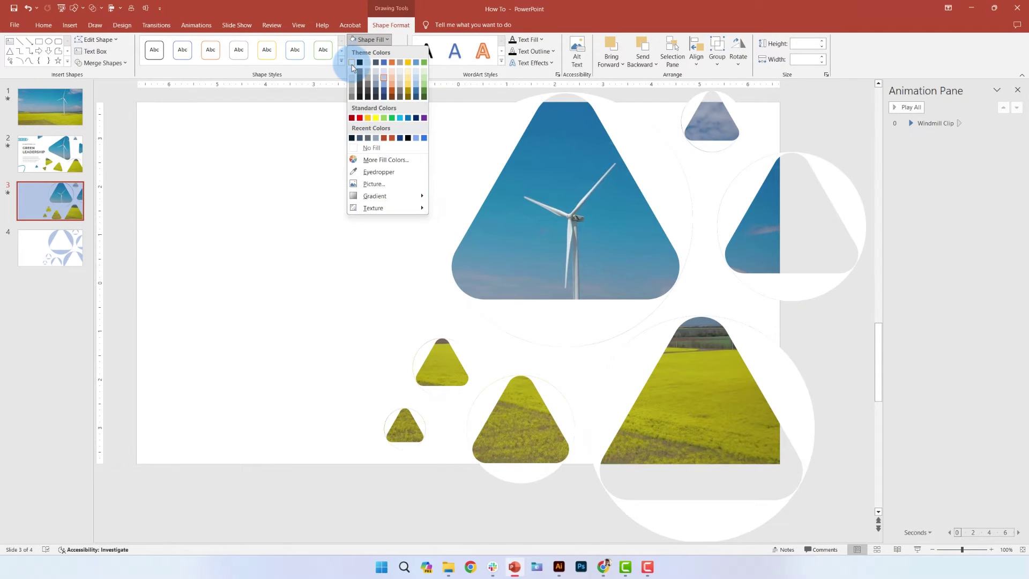
left_click(352, 62)
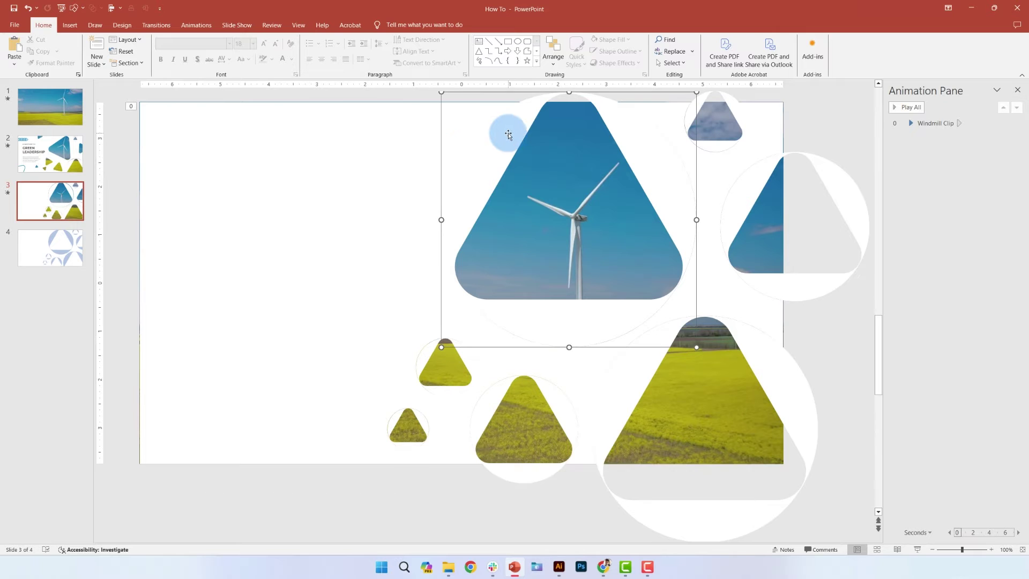
- Give all seven cut-out circles a white 1 pt outline to hide the seams against the background
left_click(735, 120, "shift")
left_click(744, 191, "shift")
left_click(781, 370, "shift")
left_click(559, 403, "shift")
left_click(420, 358, "shift")
left_click(391, 419, "shift")
left_click(398, 52)
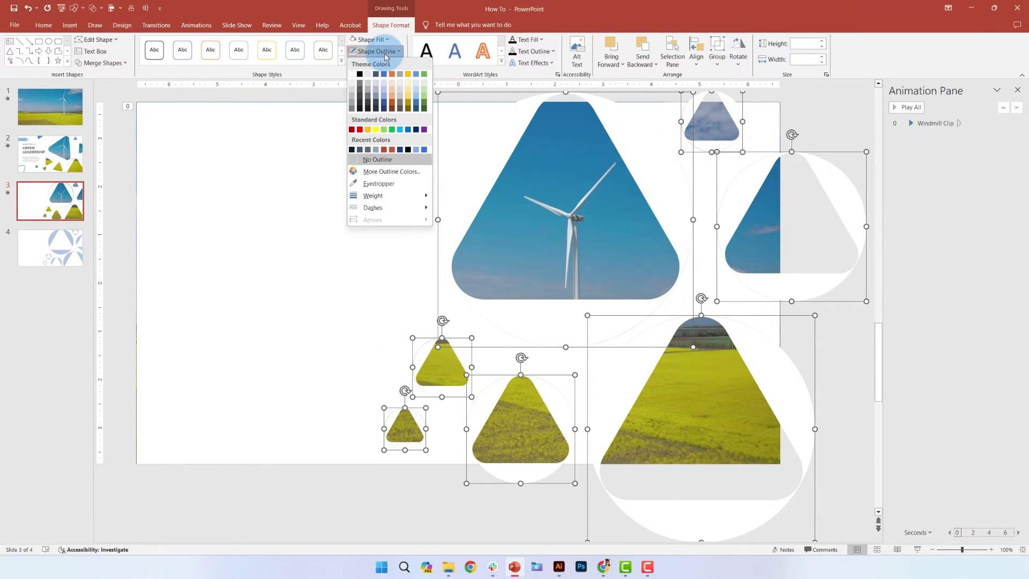
mouse_move(376, 195)
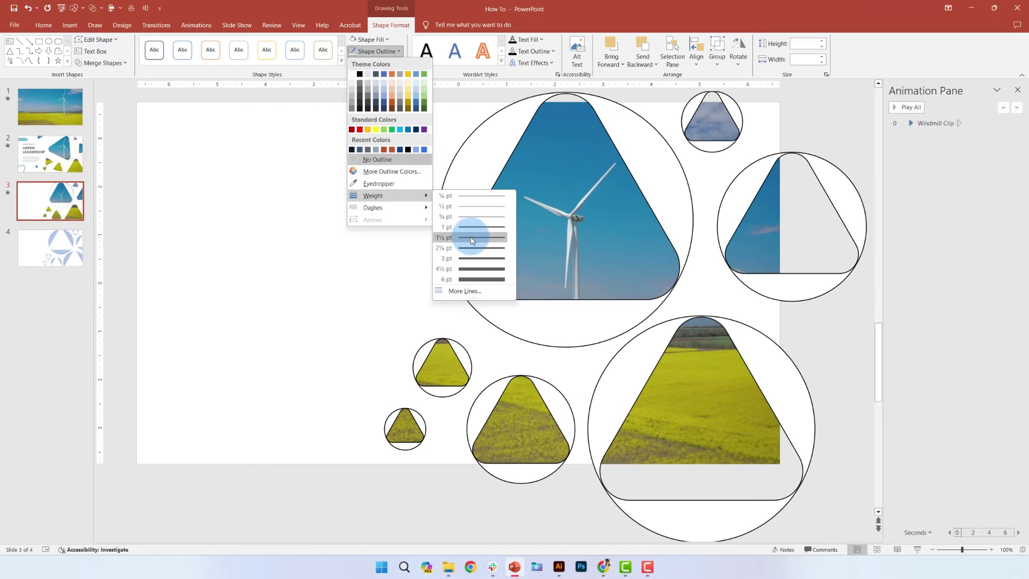
left_click(472, 227)
left_click(384, 61)
left_click(354, 76)
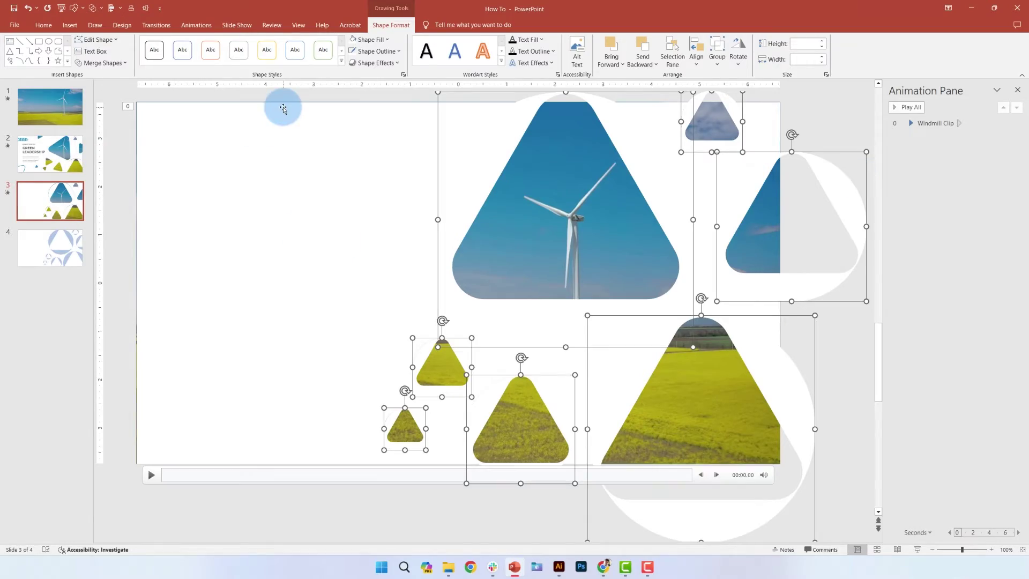
left_click(295, 100)
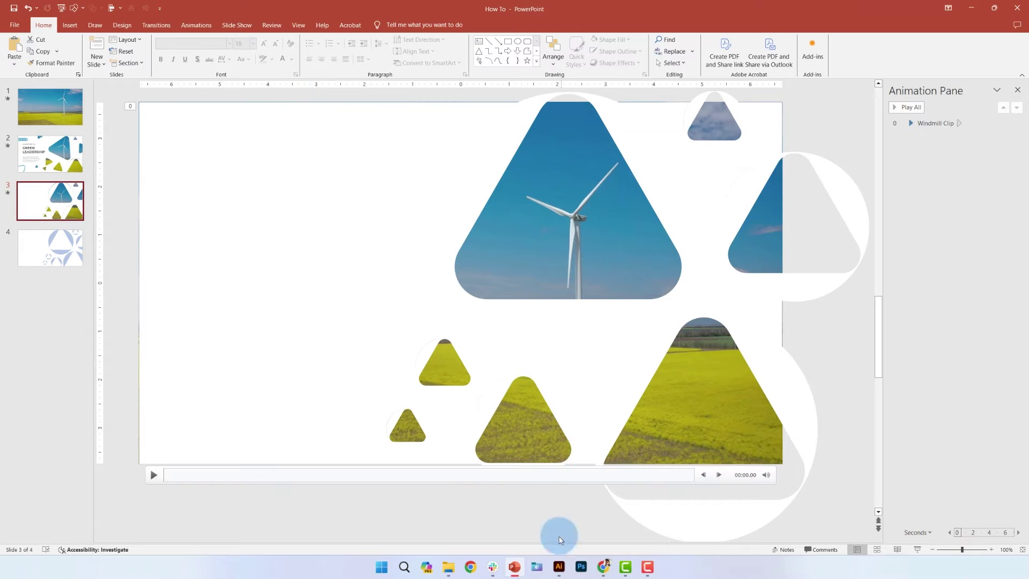
- Switch to Illustrator, copy the rounded triangle, and paste it onto slide 3 in PowerPoint
left_click(559, 567)
key("a")
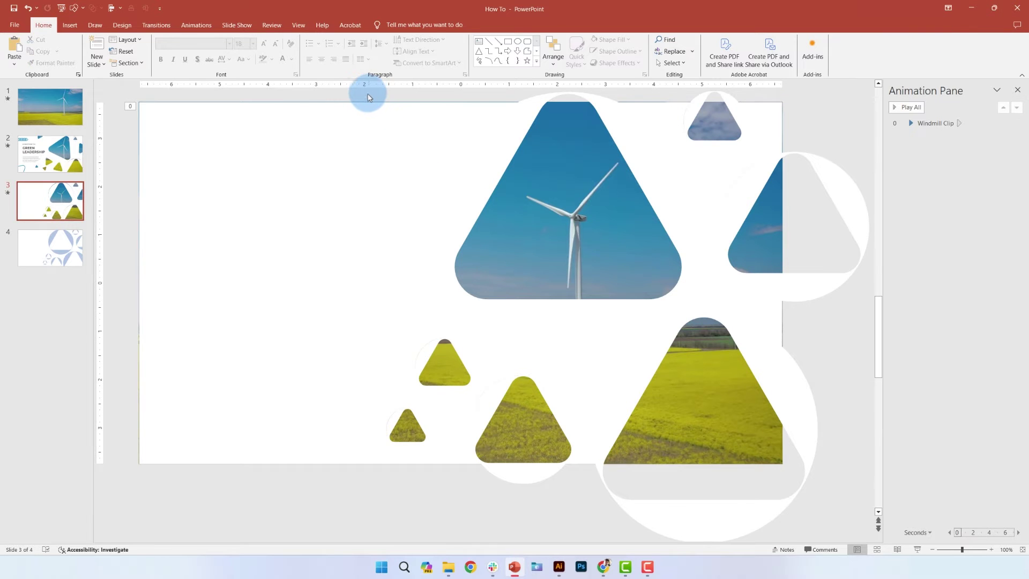
key("ctrl+v")
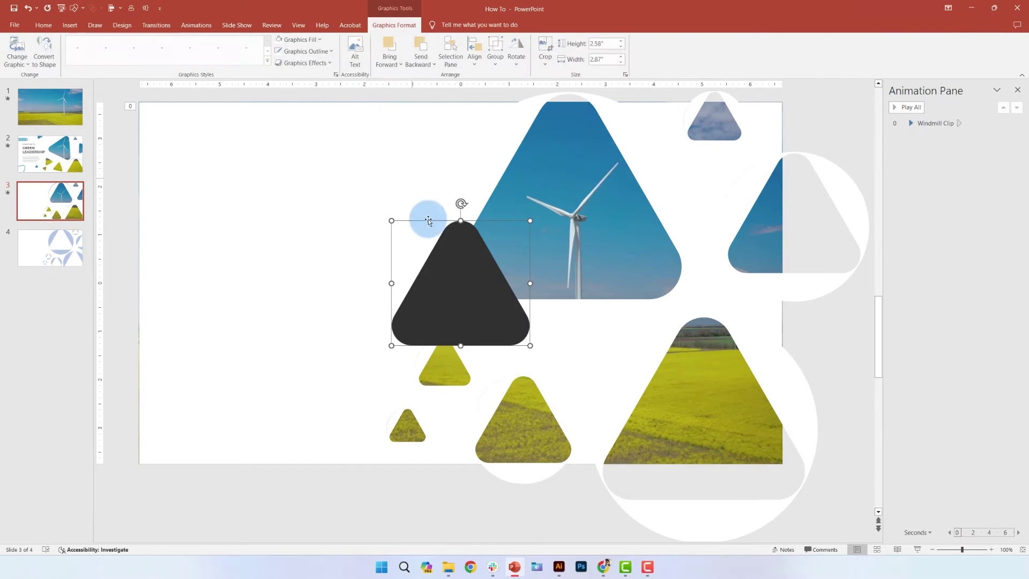
- Move the pasted dark triangle to the upper middle of the slide and convert the graphic to a shape
left_click_drag(435, 293, 355, 213)
right_click(353, 210)
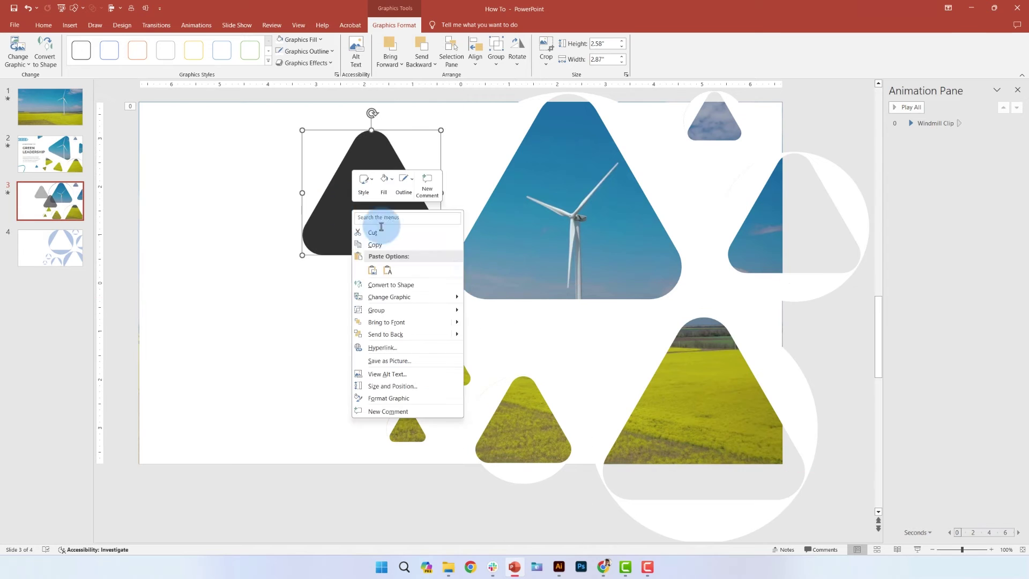
left_click(409, 290)
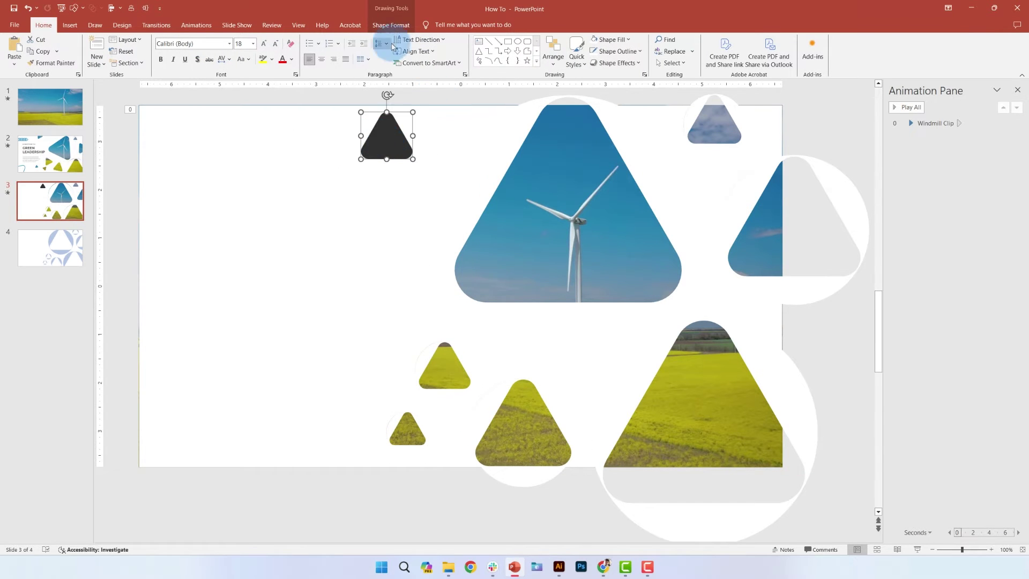
- Give the dark triangle a gradient fill and set its first stop to the blue sampled from the upper sky of the video
right_click(384, 132)
left_click(393, 317)
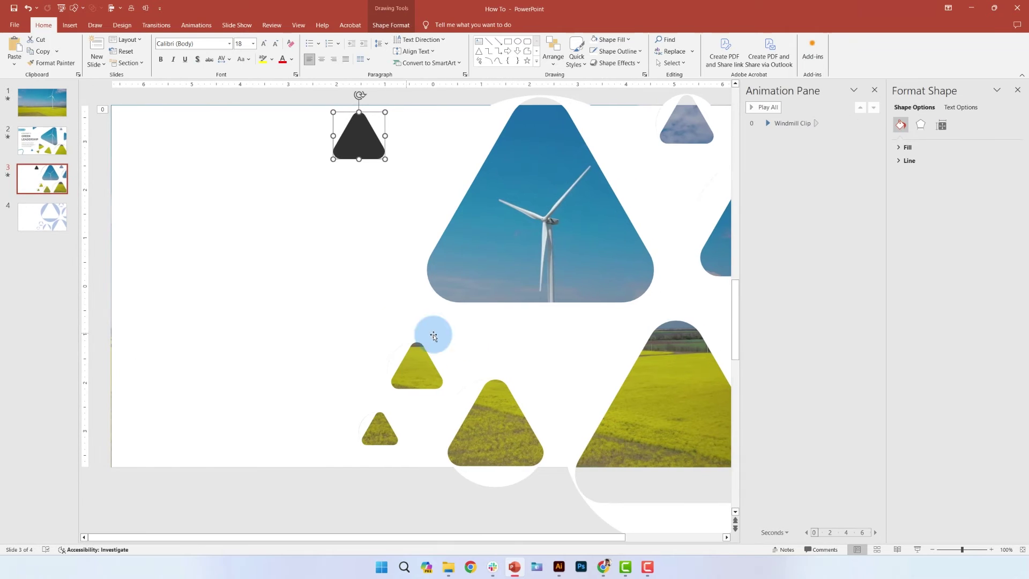
left_click(908, 147)
left_click(922, 185)
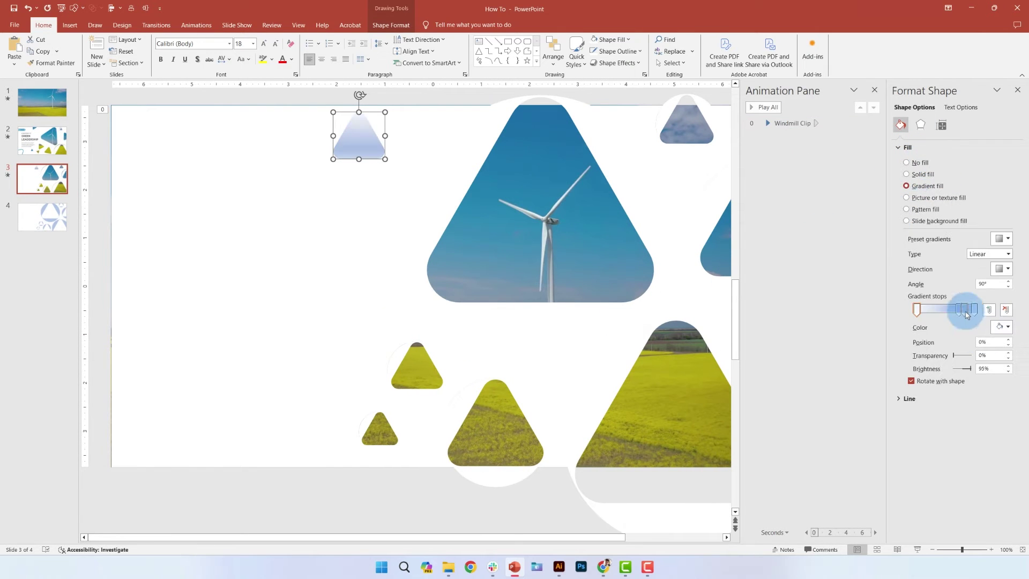
left_click(917, 309)
left_click(1001, 327)
left_click(953, 437)
left_click(546, 106)
- Set the triangle's last gradient stop to the colour sampled from the sky low in the large cut-out
left_click(974, 309)
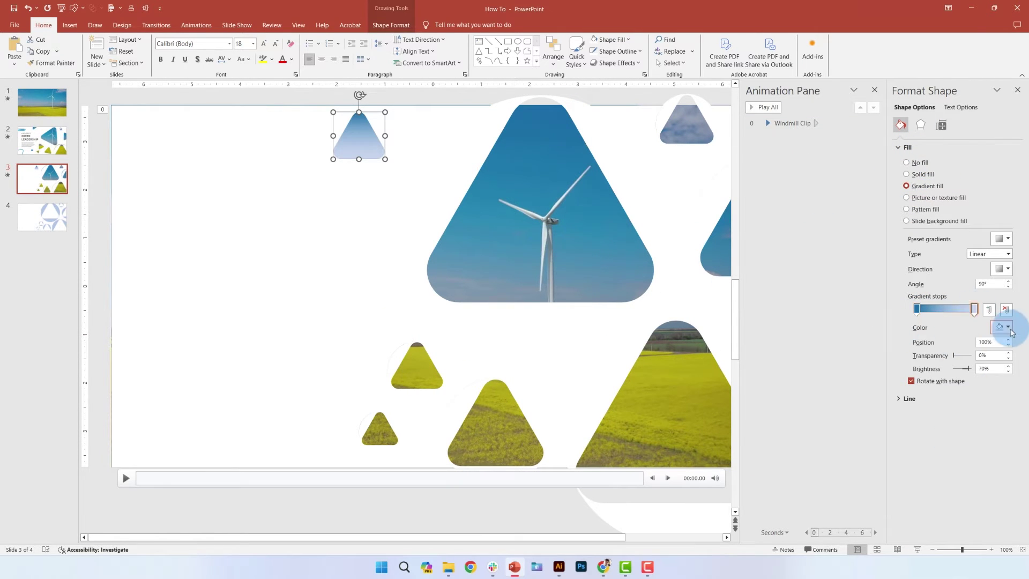
left_click(1001, 328)
left_click(973, 437)
left_click(561, 286)
left_click(402, 99)
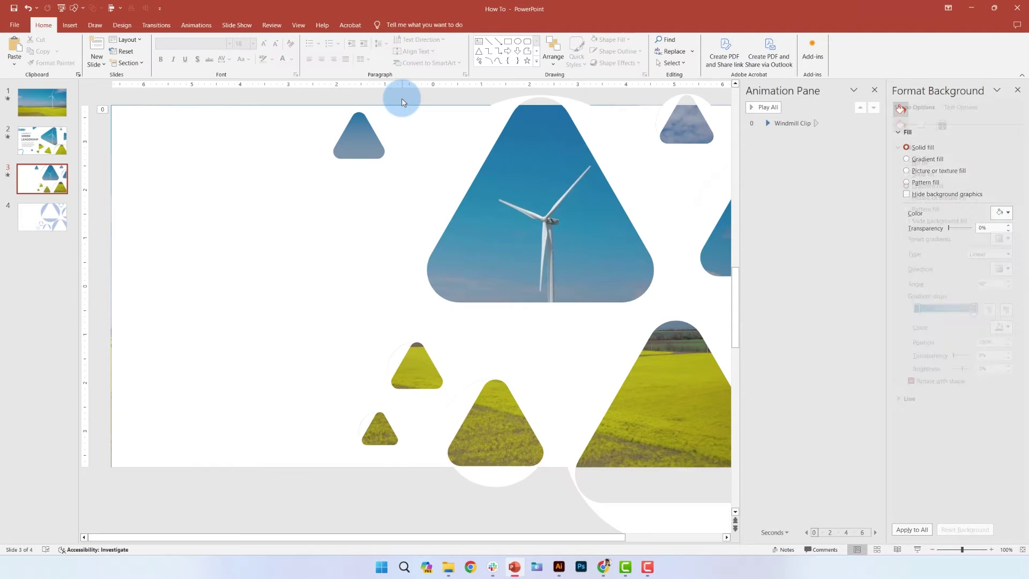
- Copy the gradient triangle to the lower part of the slide, then enlarge and tilt the copy at the lower-left corner
left_click(355, 138)
left_click_drag(384, 129, 299, 418)
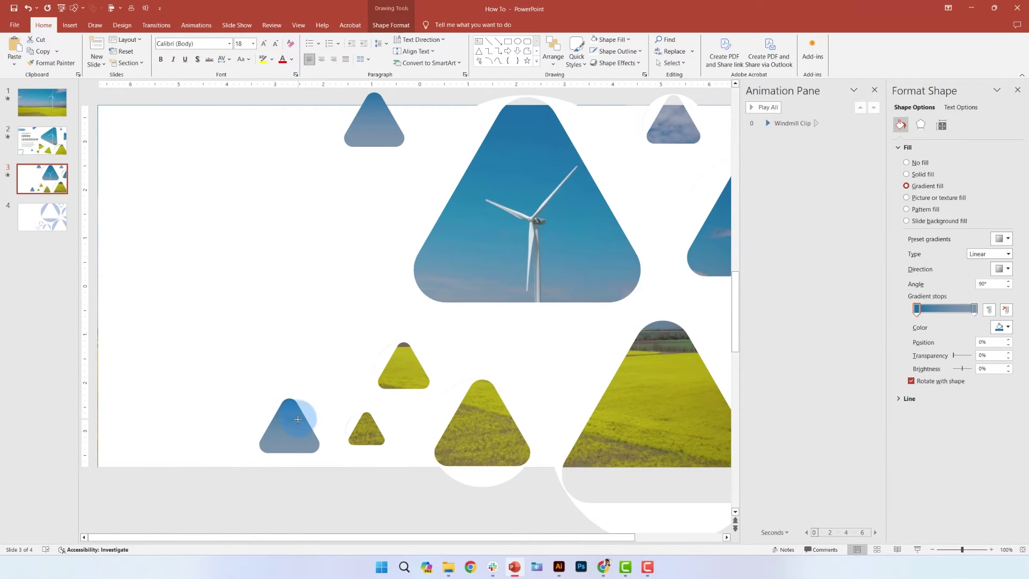
scroll(310, 419, "down", 3)
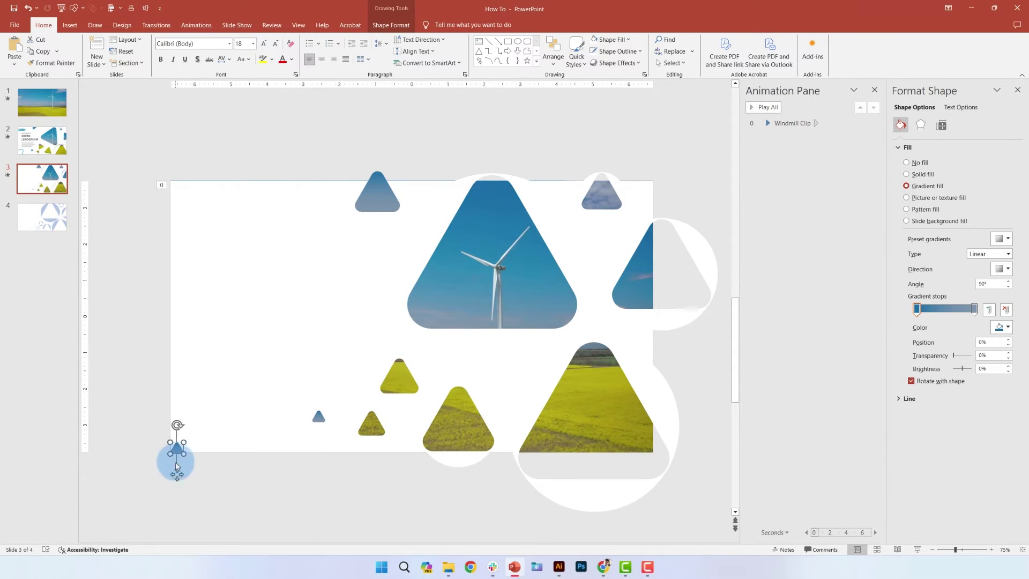
left_click_drag(184, 441, 245, 386)
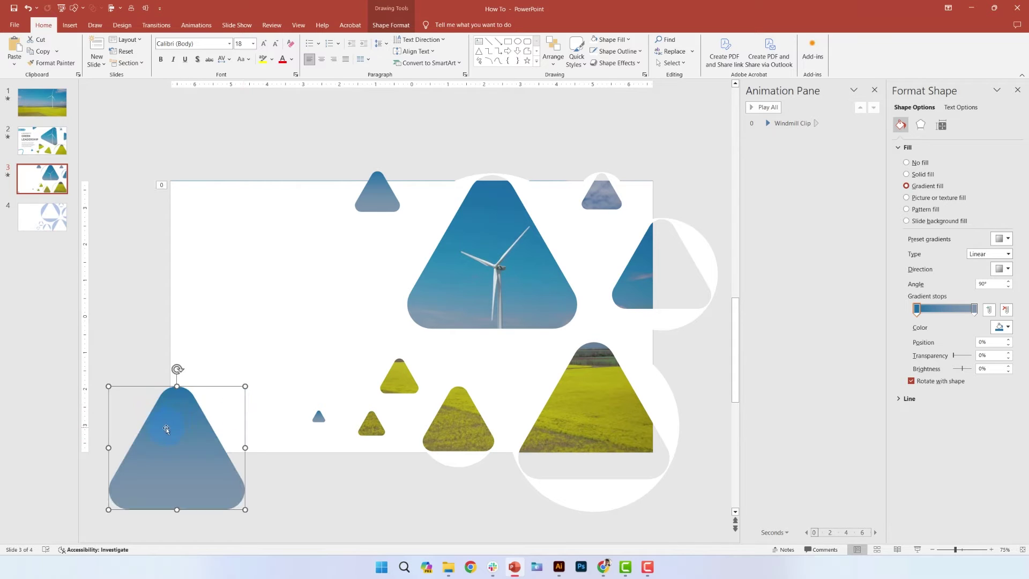
left_click_drag(177, 370, 223, 377)
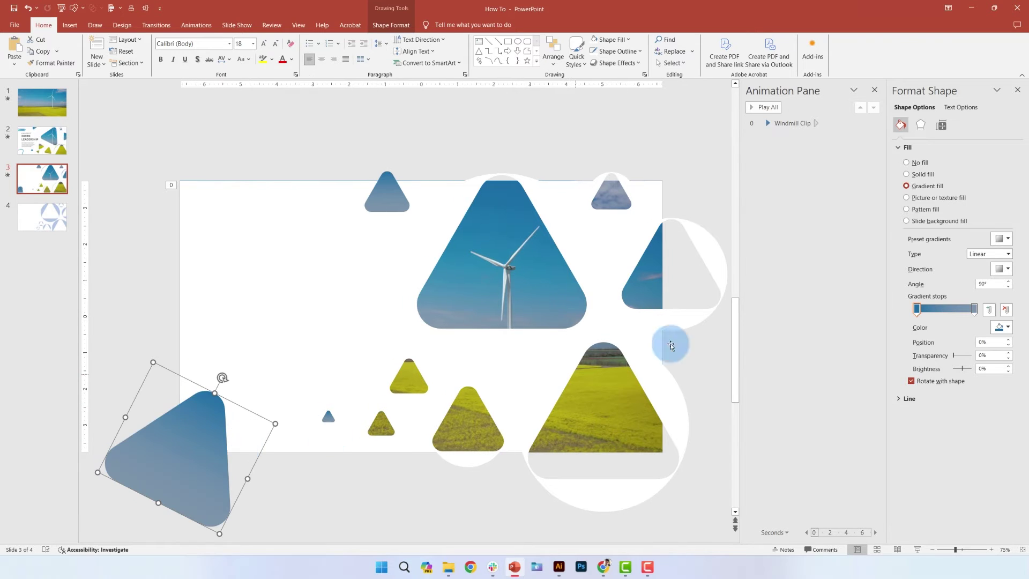
- Remove the fill of the large lower-left triangle and give it a solid outline in the blue sampled from the video sky
left_click(930, 175)
left_click(917, 274)
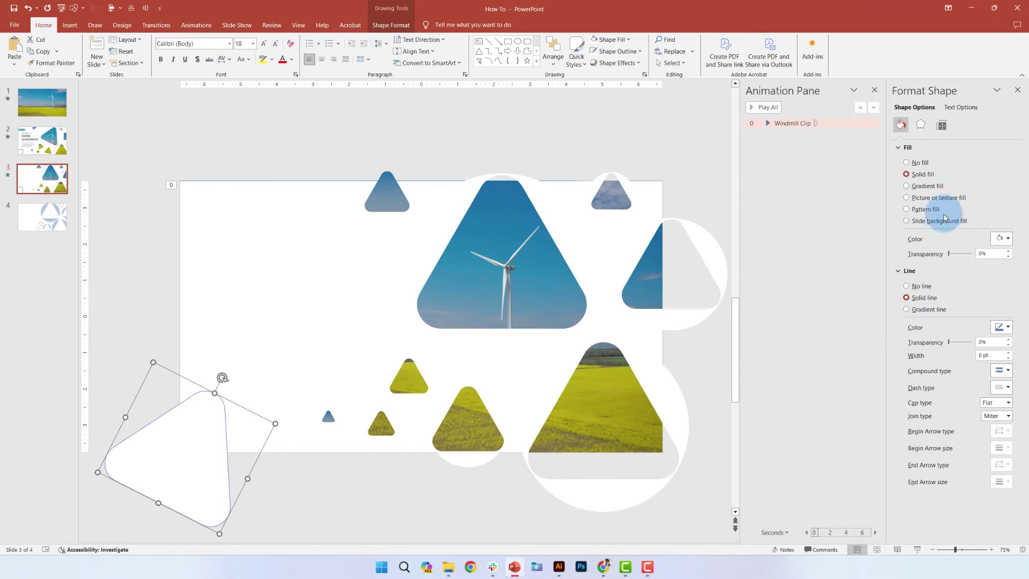
left_click(925, 162)
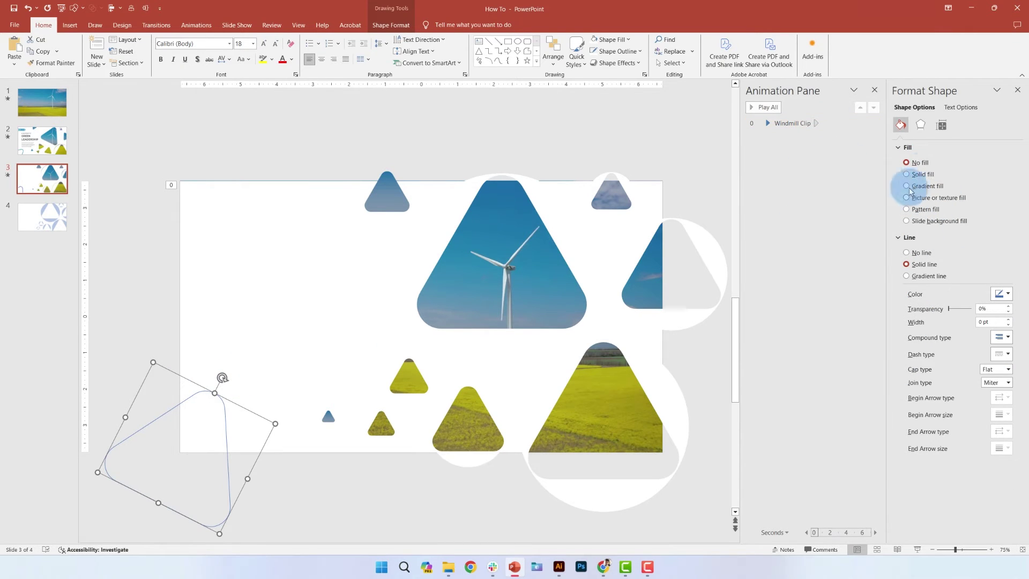
left_click(1001, 294)
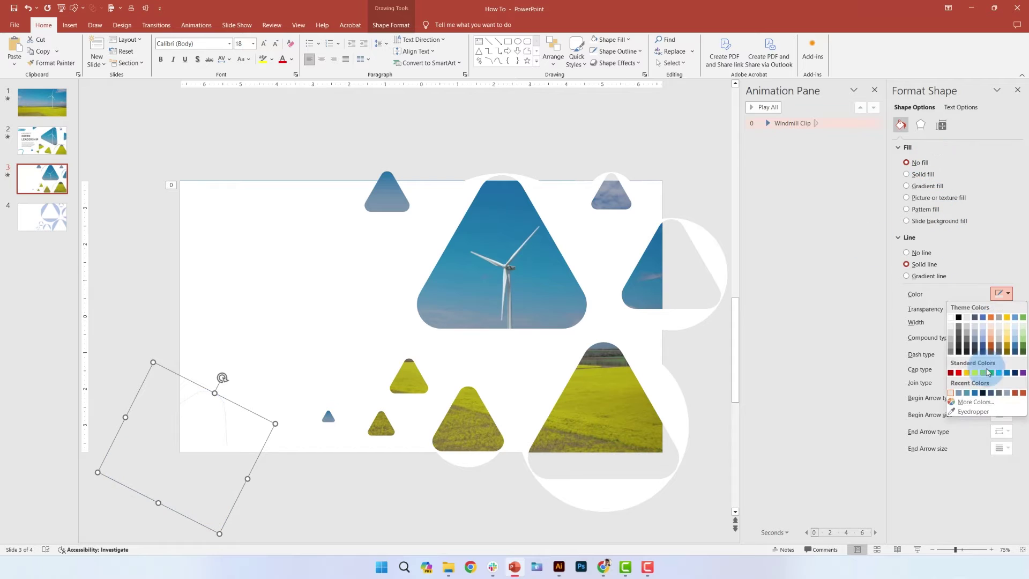
left_click(973, 411)
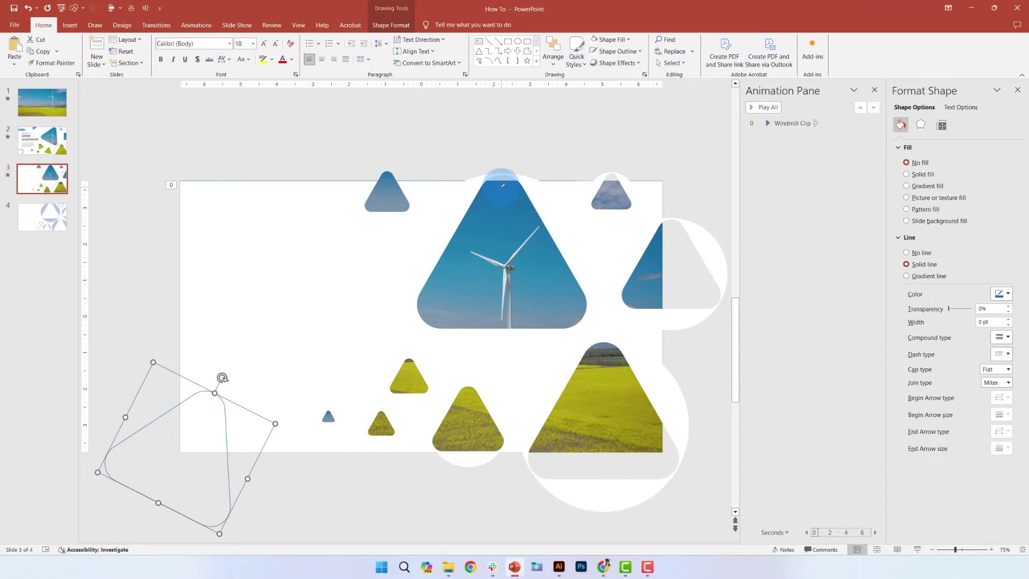
left_click(502, 184)
left_click(520, 157)
- Add a text box reading "A PATHWAY TO" in Montserrat to the left of the large cut-out
left_click(74, 8)
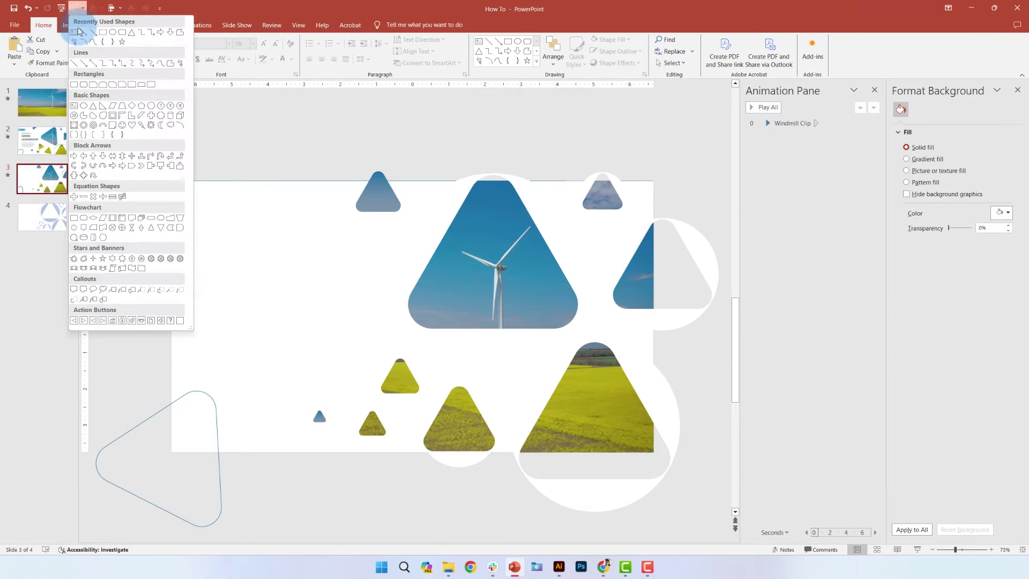
left_click(73, 33)
left_click(209, 146)
type("A PATHWAY TO")
key("ctrl+a")
left_click(218, 44)
type("Montserrat")
key("Return")
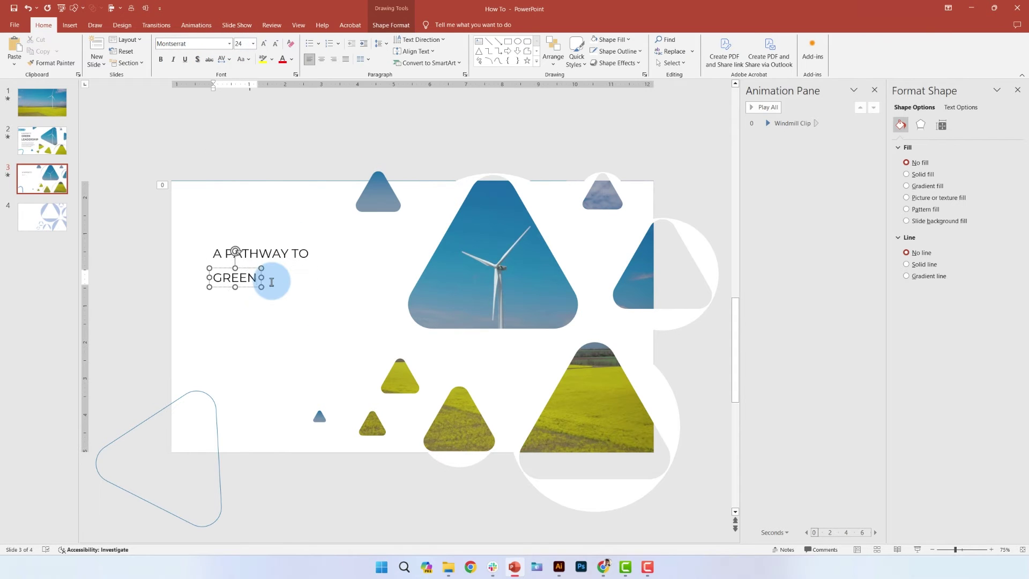
- Complete the heading "GREEN LEADERSHIP" on two lines below "A PATHWAY TO" and make it 48 pt bold
key("Return")
left_click(261, 254)
key("ctrl+a")
left_click(255, 279)
key("ctrl+a")
left_click(242, 45)
type("48")
key("Return")
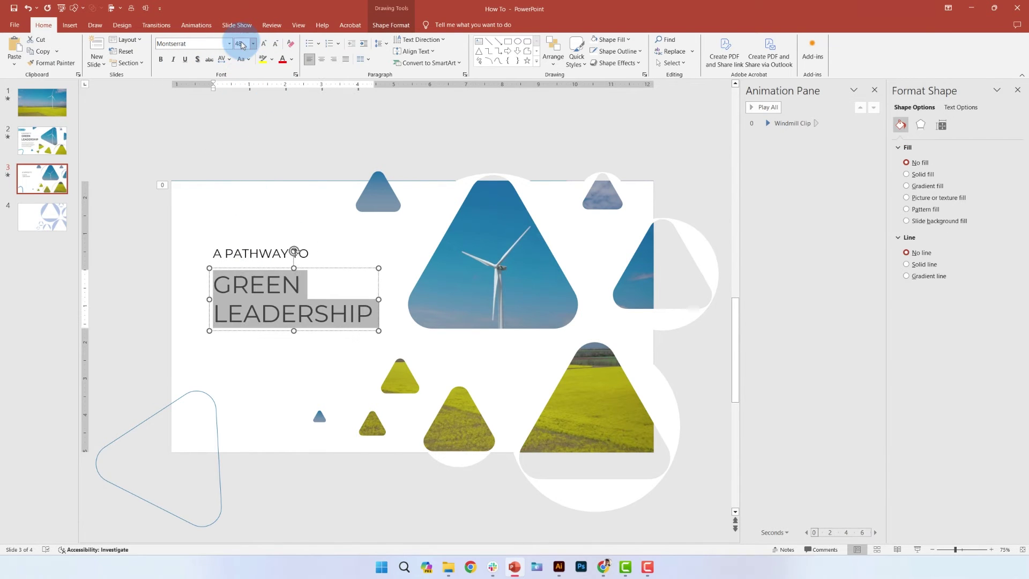
left_click(163, 60)
- Copy the "A PATHWAY TO" text box below the heading and replace its text with the "Environmentally friendly methods" paragraph at 14 pt
left_click(272, 254)
left_click_drag(271, 244, 270, 343)
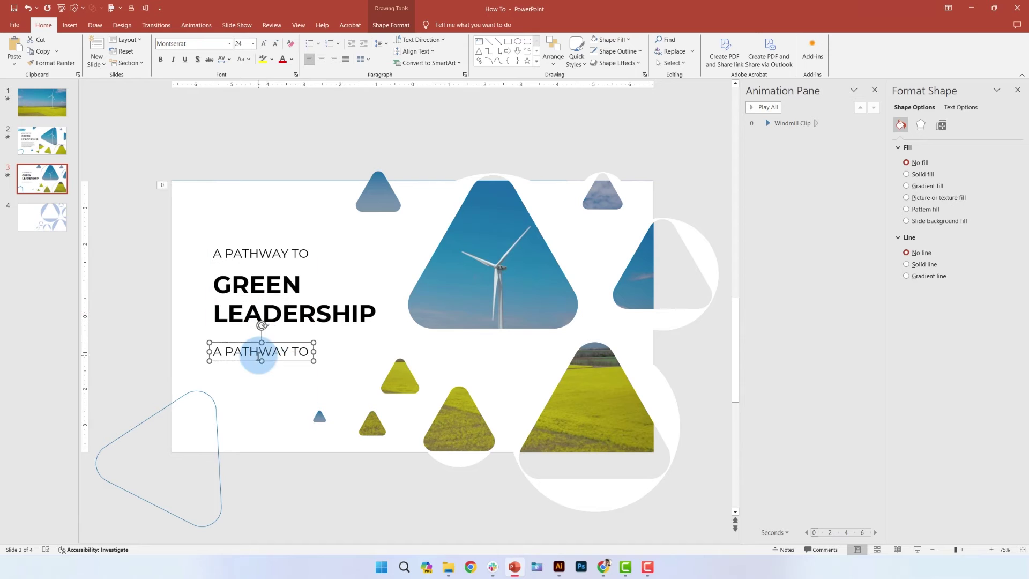
left_click(260, 352)
key("ctrl+a")
right_click(267, 352)
left_click(332, 178)
left_click_drag(727, 351, 150, 363)
key("ctrl+a")
left_click_drag(663, 367, 379, 361)
type("14")
key("Return")
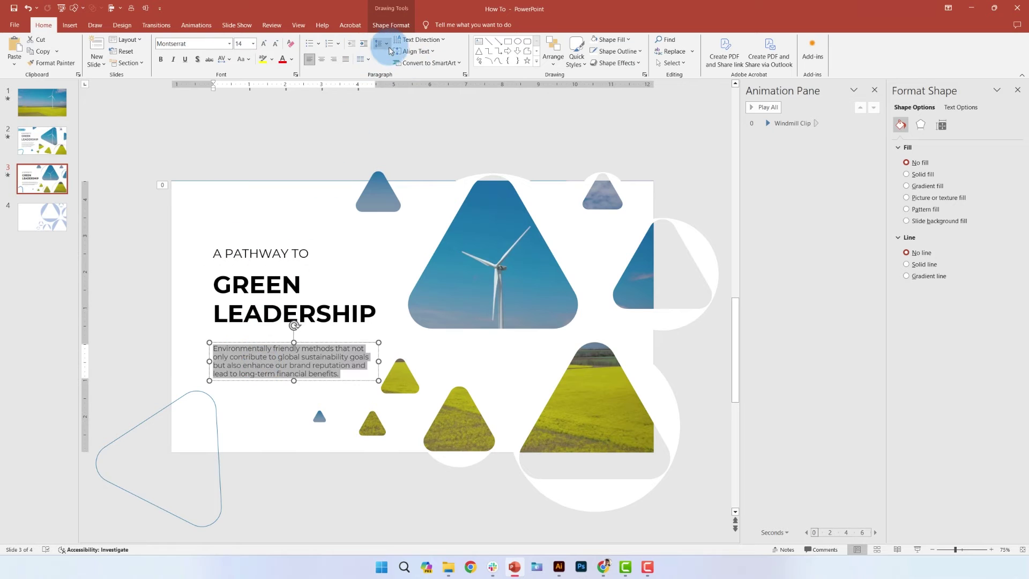
- Increase the line spacing of the body paragraph and move the three text boxes slightly up the slide
left_click(387, 45)
left_click(393, 68)
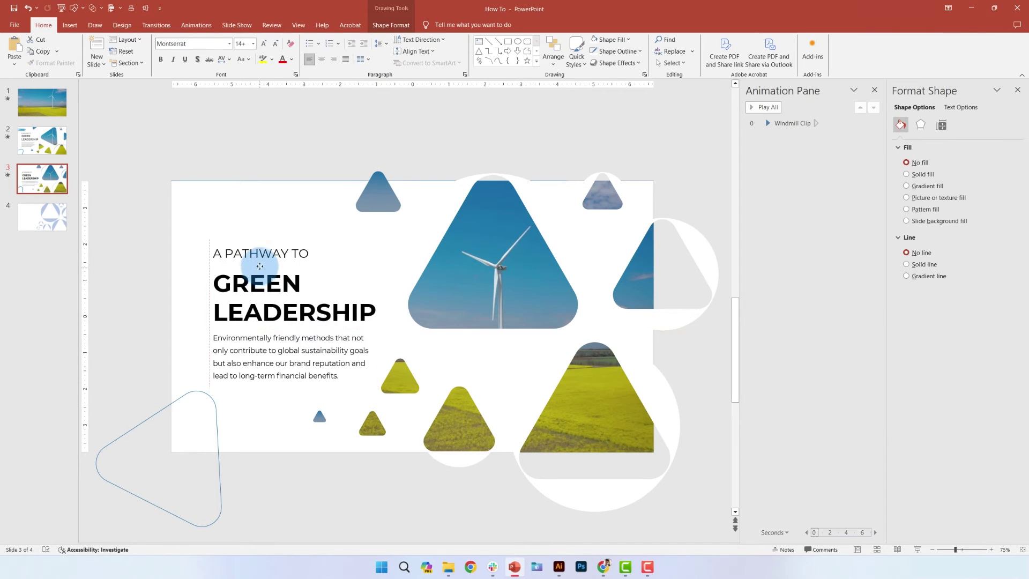
left_click(265, 214)
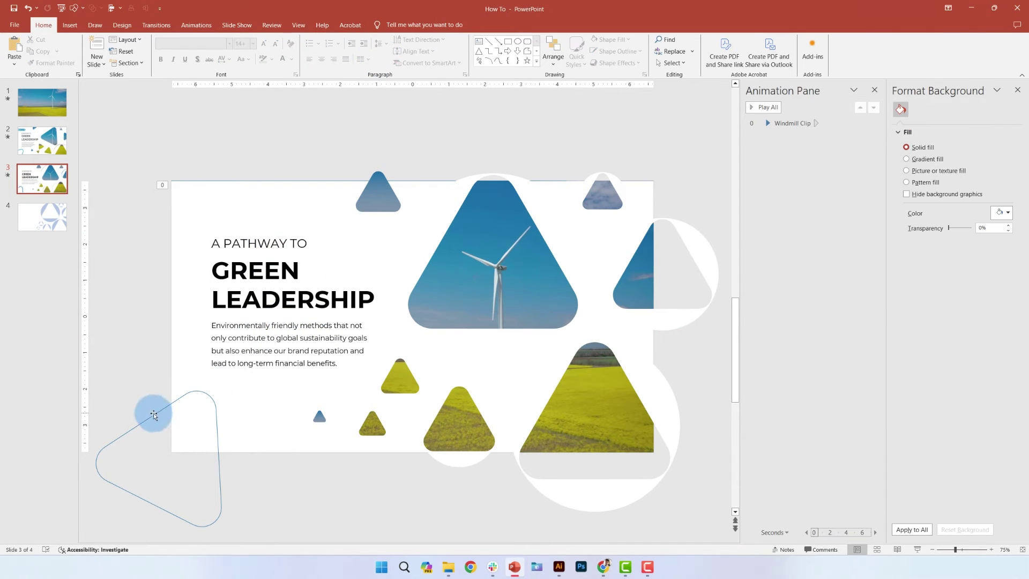
- Copy the outlined triangle to the slide's upper-left corner, rotate it to point right, and shrink it to about 0.6 inches
left_click_drag(154, 415, 155, 186)
left_click_drag(223, 142, 315, 231)
left_click_drag(125, 145, 161, 186)
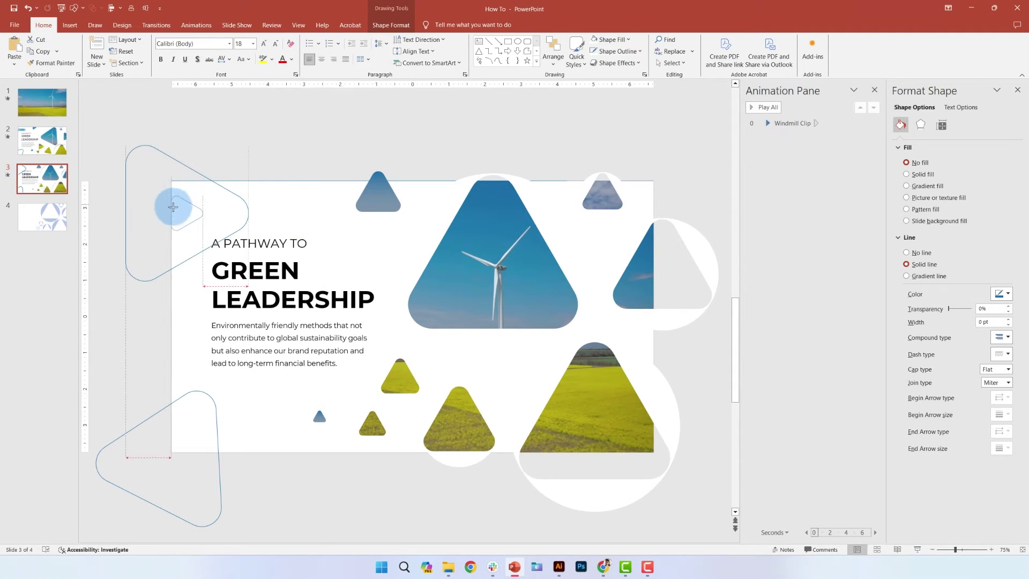
mouse_move(189, 219)
left_mouse_down()
mouse_move(207, 232)
mouse_move(197, 209)
left_mouse_up()
key("ctrl+z")
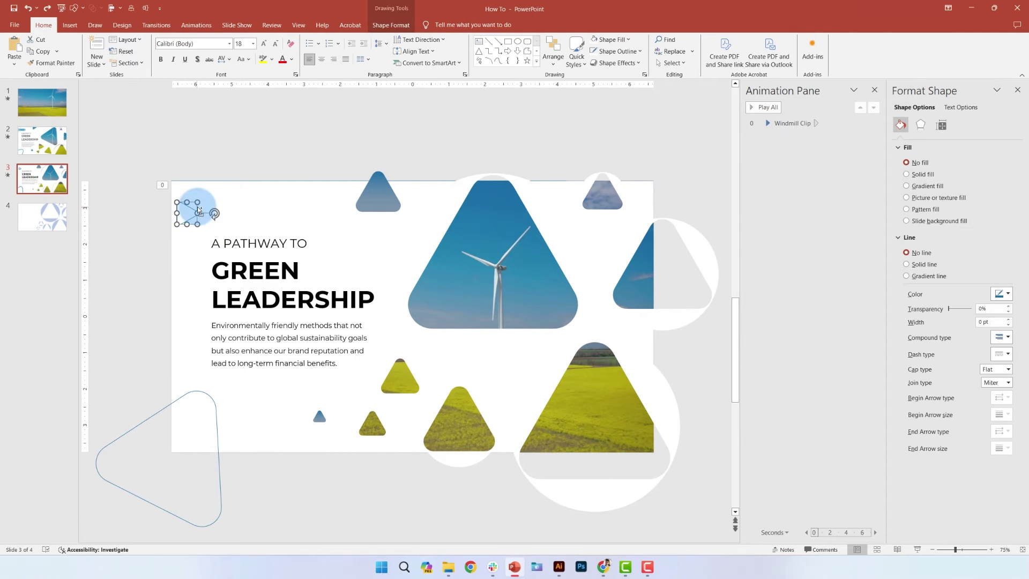
- Fill the small outlined triangles with white and duplicate them leftward into an overlapping row of six
left_click_drag(136, 194, 207, 240)
scroll(156, 219, "up", 5, "ctrl")
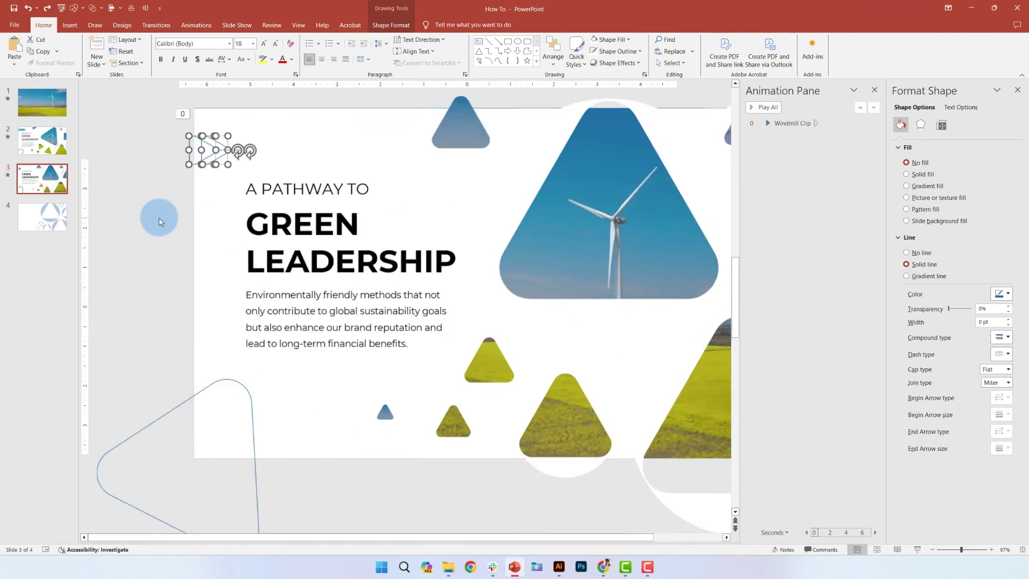
scroll(187, 222, "up", 3, "ctrl")
left_click_drag(242, 180, 403, 285)
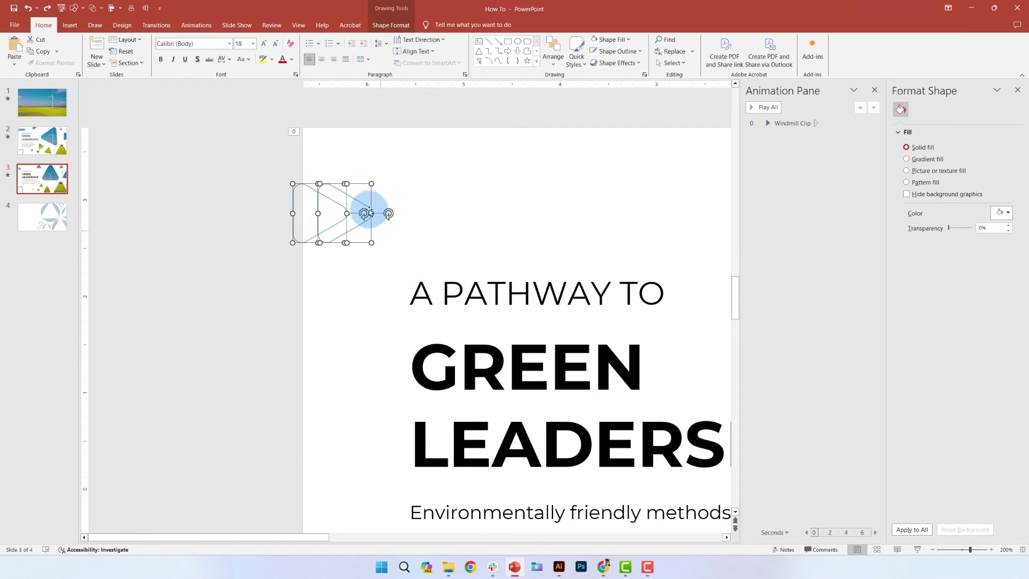
left_click(385, 24)
left_click(350, 39)
left_click_drag(332, 208, 231, 209)
left_click_drag(166, 167, 300, 267)
left_click_drag(285, 219, 210, 223, "ctrl")
- Distribute the six small triangles horizontally, group them, and move the strip onto the slide's upper-left edge
left_click_drag(112, 162, 316, 252)
left_click(390, 25)
left_click(698, 54)
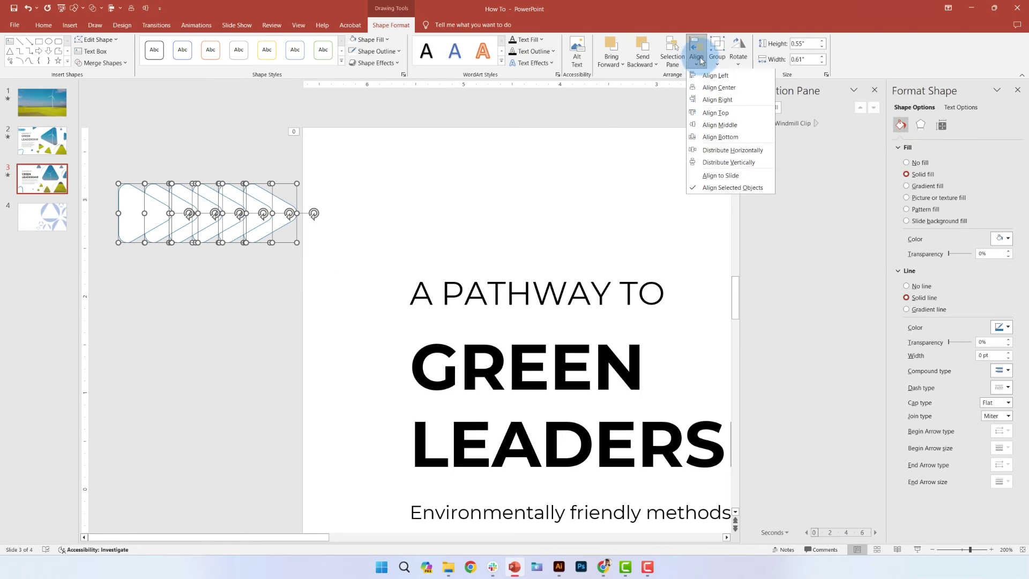
left_click(723, 150)
key("ctrl+g")
left_click(918, 163)
left_click_drag(267, 207, 439, 214)
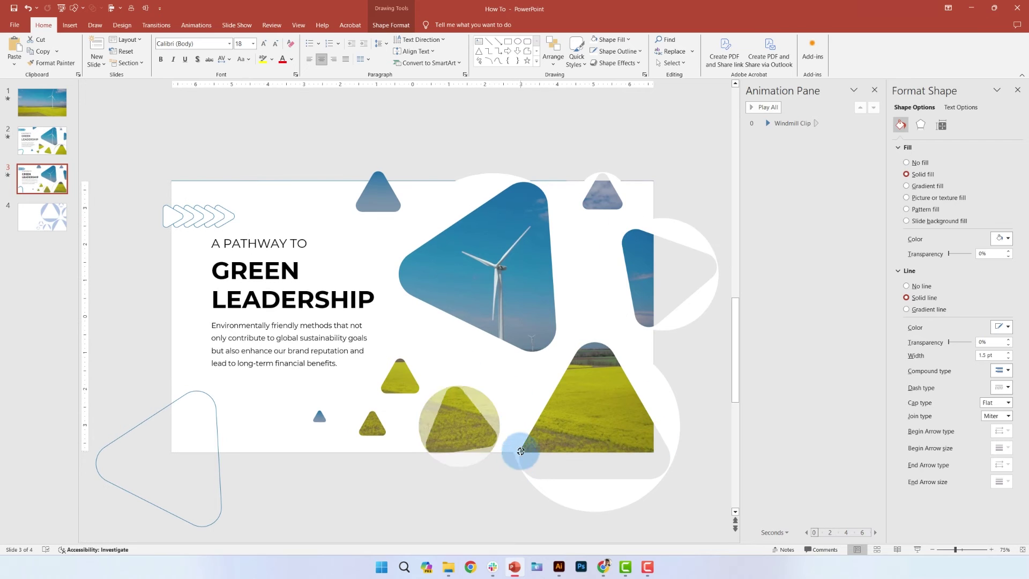
- Rotate the two smallest lower cut-outs and the small gradient triangles to varied angles
left_click(401, 379)
left_click_drag(401, 341, 373, 346)
left_click(375, 425)
left_click_drag(372, 392, 340, 400)
left_click(321, 419)
left_click(381, 198)
left_click_drag(378, 152, 364, 161)
- Apply a Spin emphasis animation to the large windmill cut-out and make it start with the previous animation
left_click(458, 189)
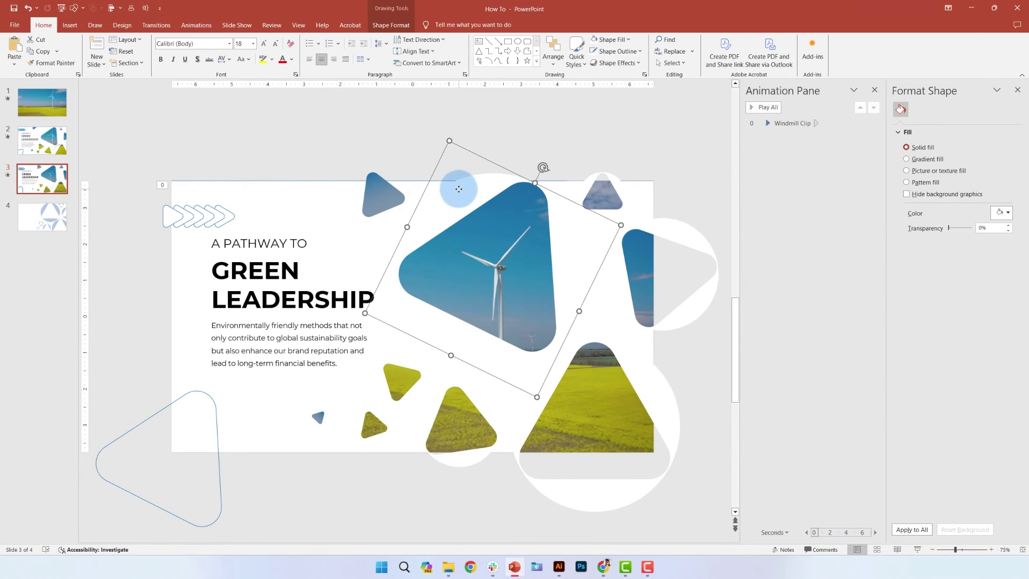
left_click(196, 26)
left_click(706, 64)
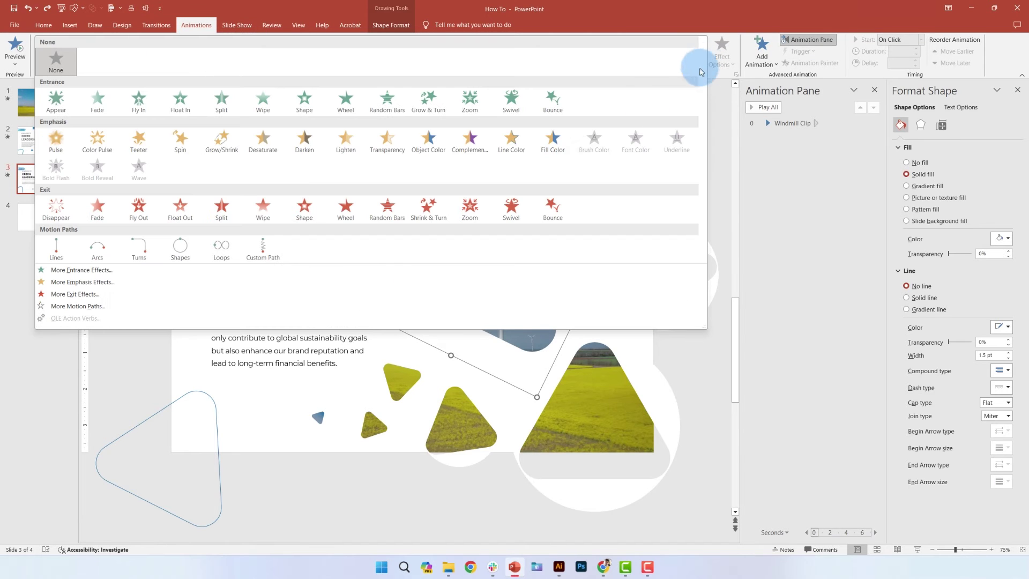
left_click(181, 154)
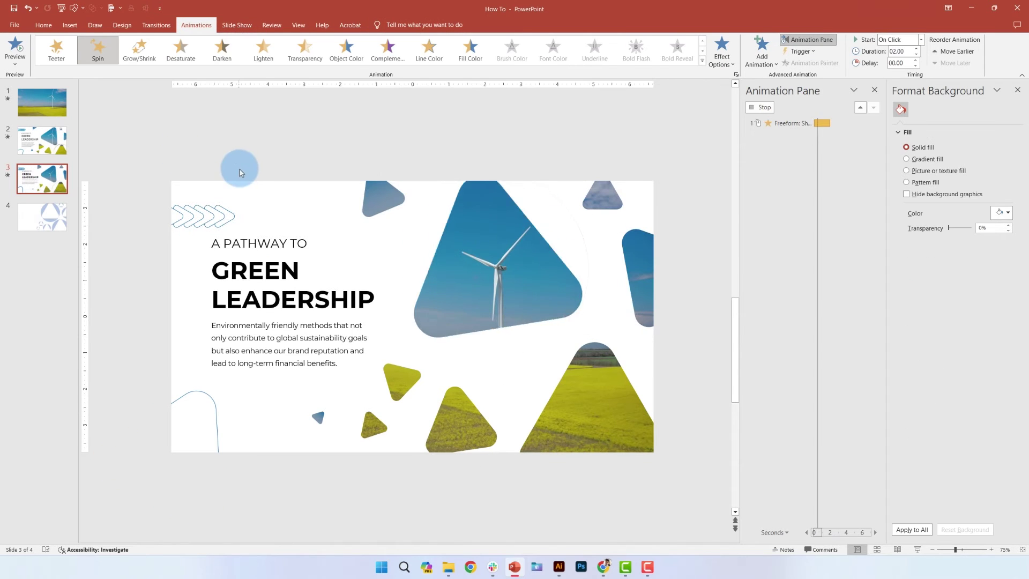
left_click(875, 135)
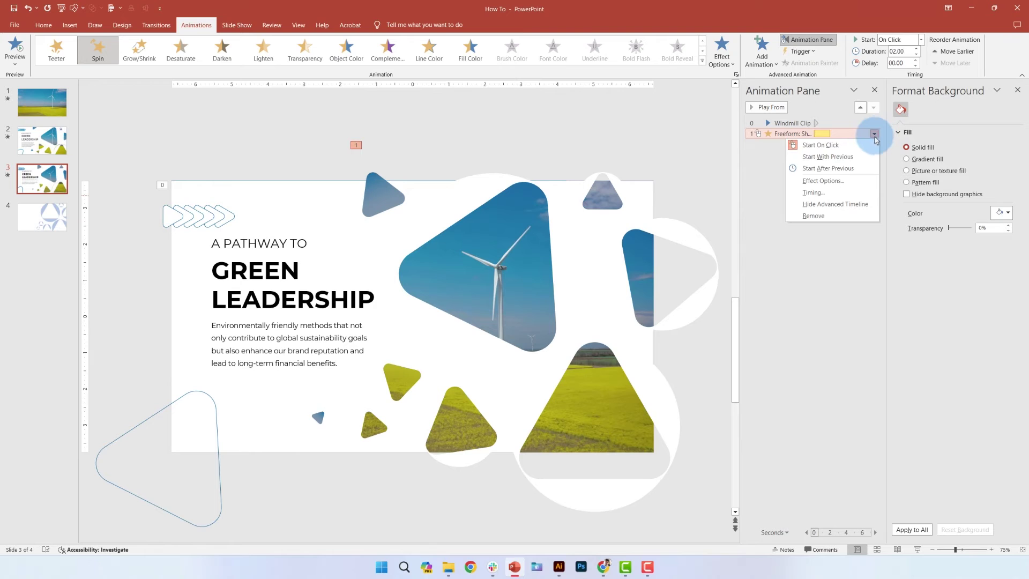
left_click(828, 157)
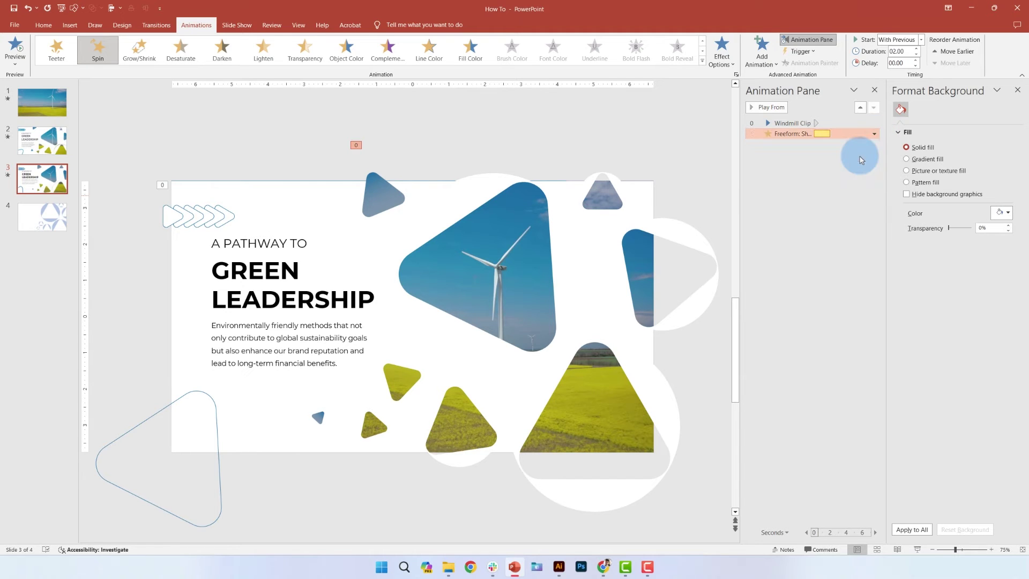
- Set the cut-out's Spin animation to a 90-second duration that repeats until the end of the slide
left_click(875, 135)
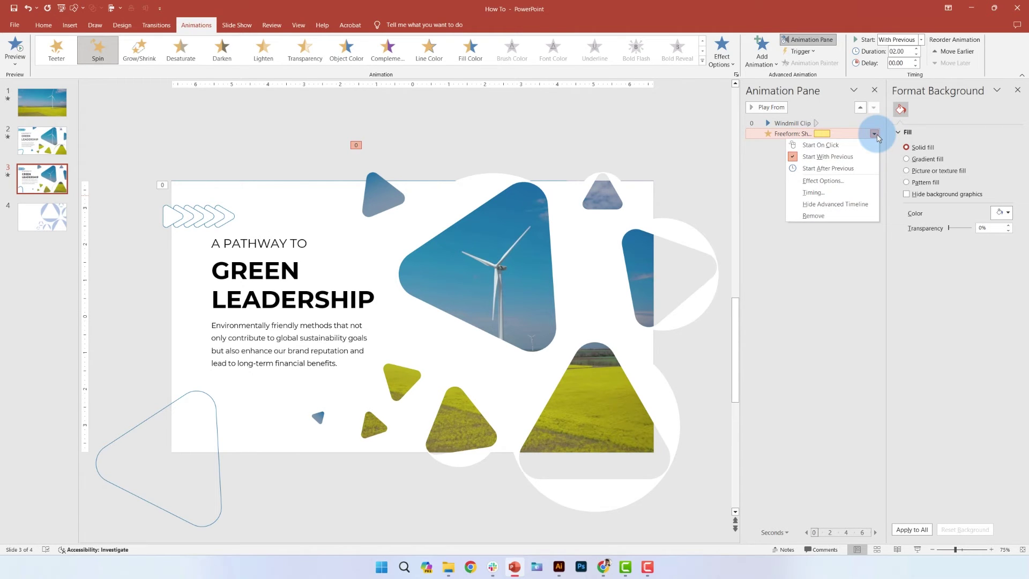
left_click(849, 182)
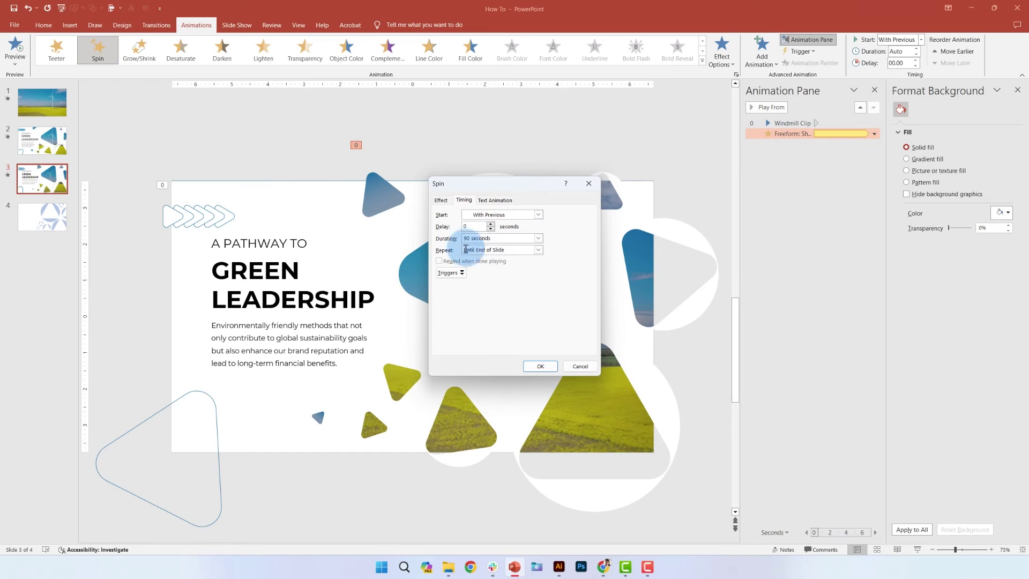
left_click(540, 366)
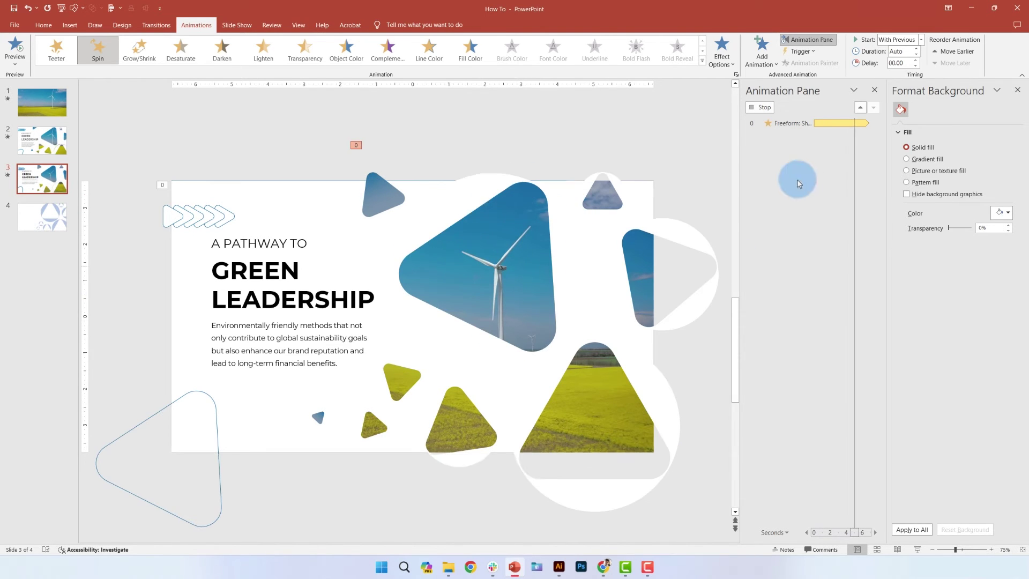
- Copy the large windmill cut-out's Spin animation to the six other cut-outs above, beside and below it
left_click(479, 193)
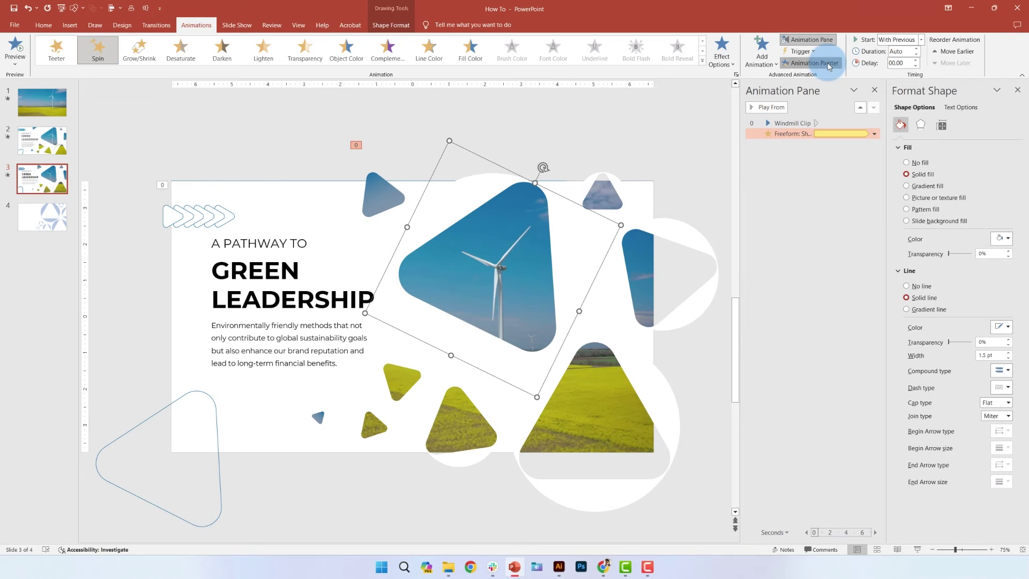
left_click(618, 184)
left_click(802, 64)
left_click(645, 262)
left_click(796, 64)
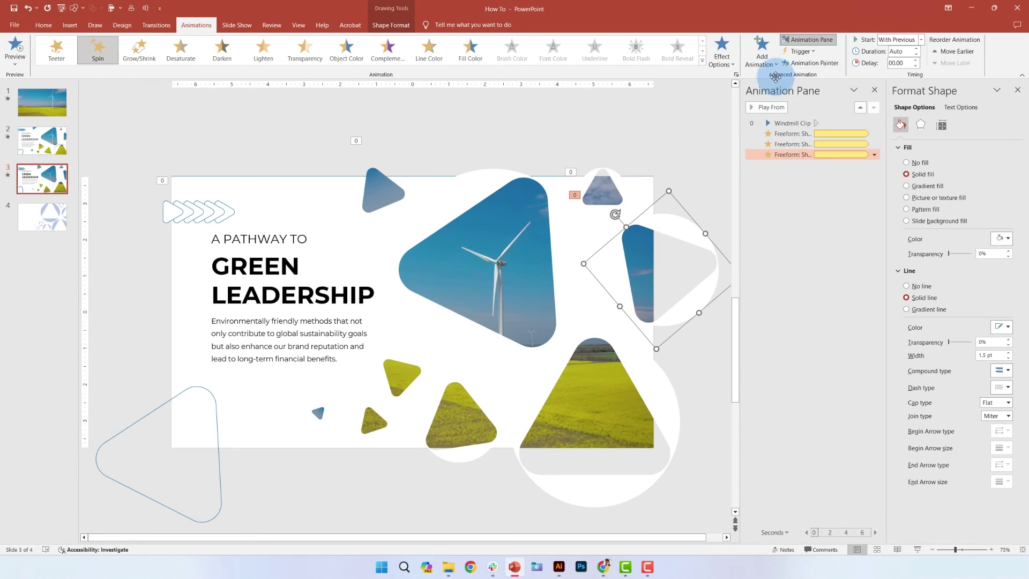
left_click(628, 394)
left_click(566, 358)
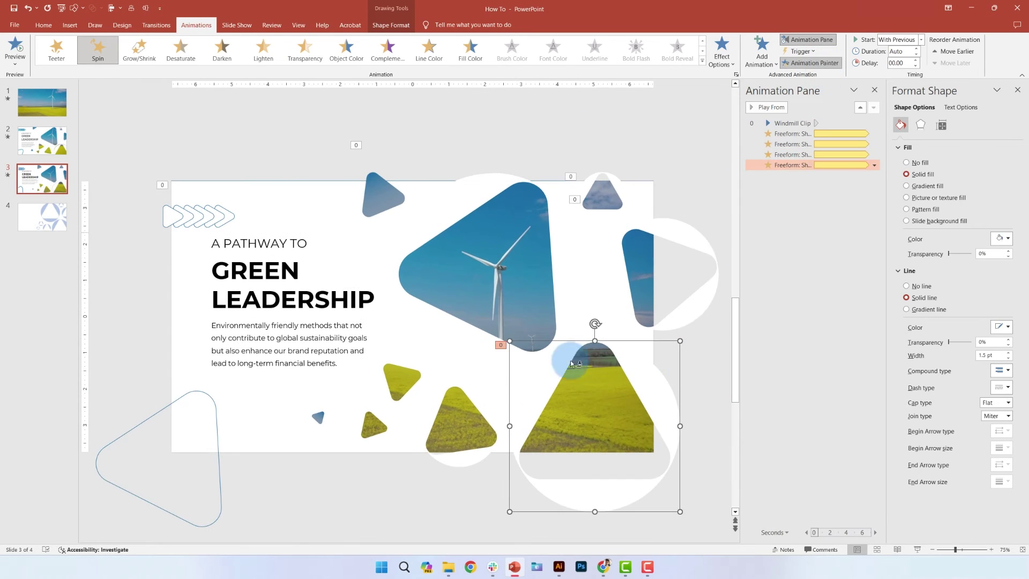
left_click(411, 400)
left_click(374, 425)
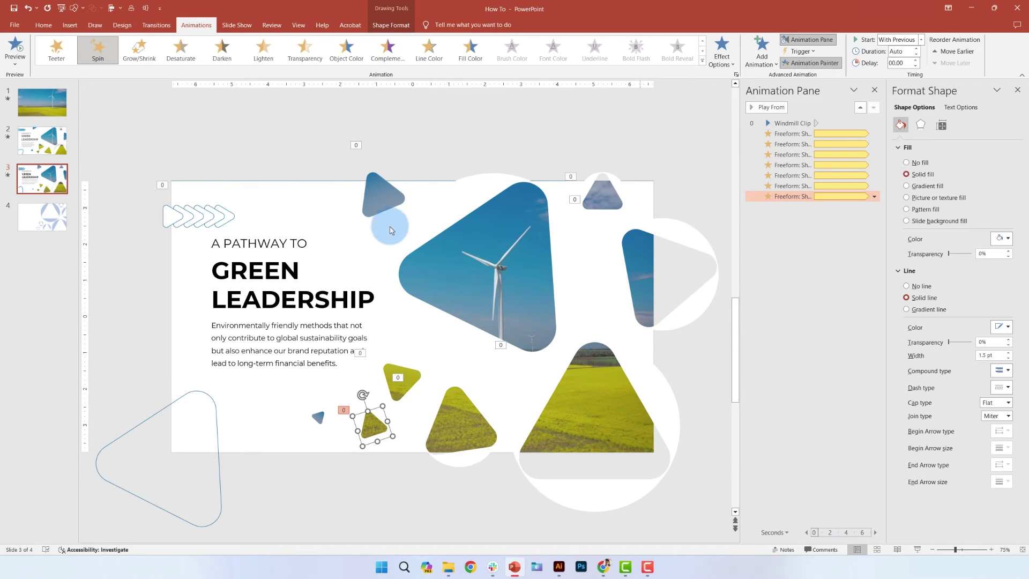
- Copy the large cut-out's Spin animation to the two small gradient triangles
left_click(387, 202)
key("ctrl+z")
left_click(444, 244)
double_click(797, 64)
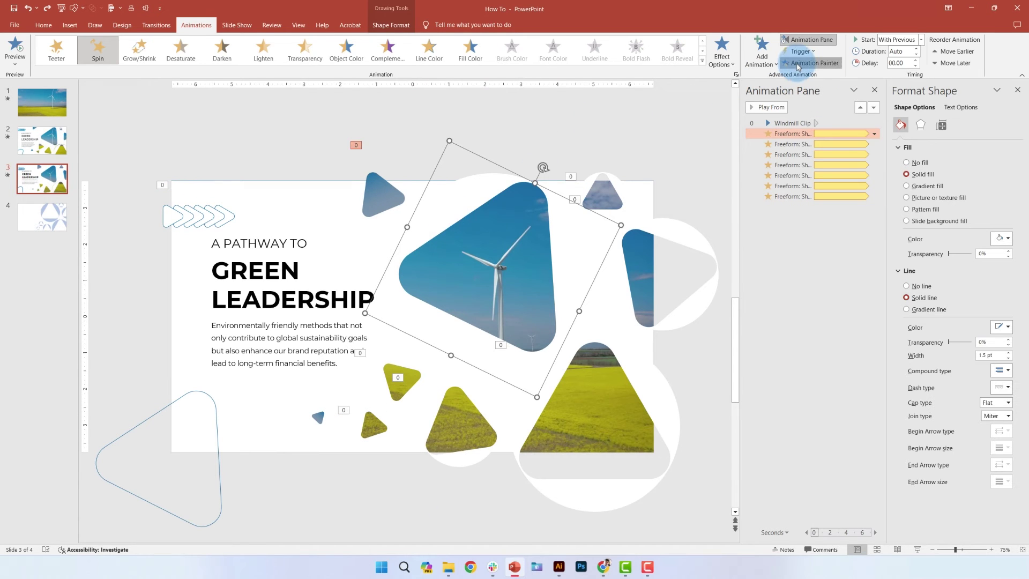
left_click(374, 193)
left_click(320, 418)
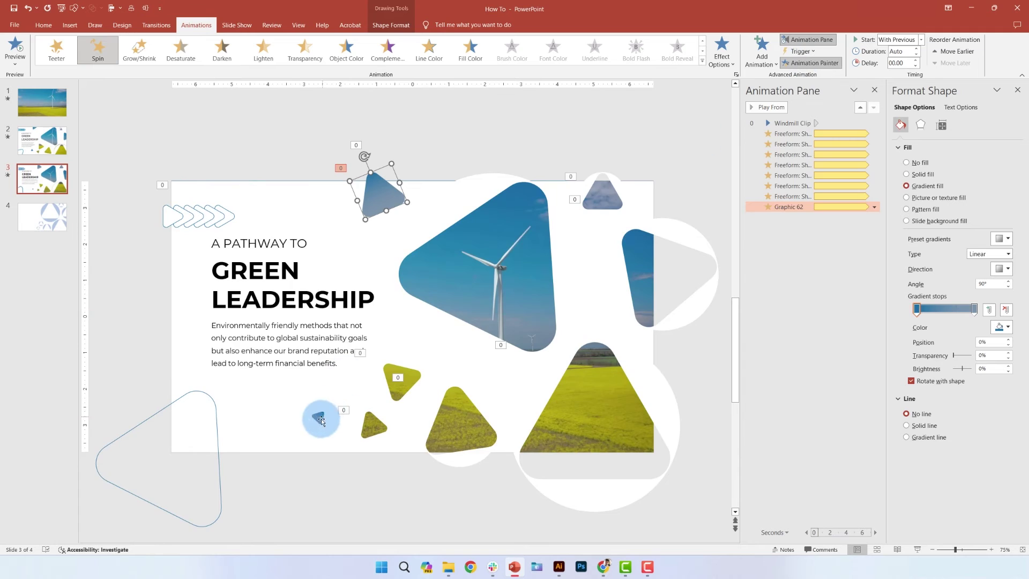
- Set the Spin duration of the tiny gradient triangle to 59 seconds and of the two smallest lower cut-outs to 70 seconds
mouse_move(411, 414)
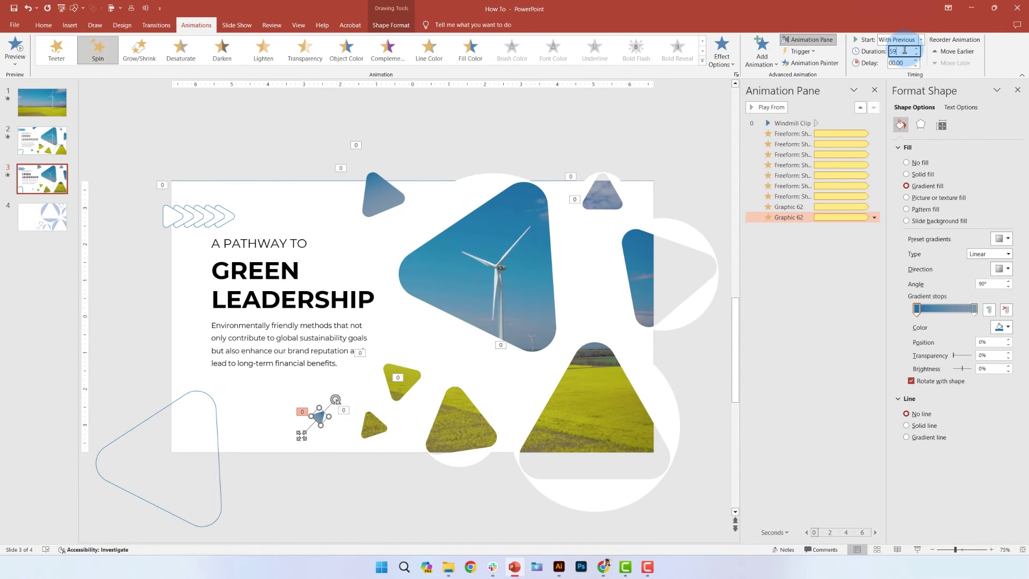
key("Return")
left_click(381, 425)
left_click(416, 370, "shift")
left_click(808, 225)
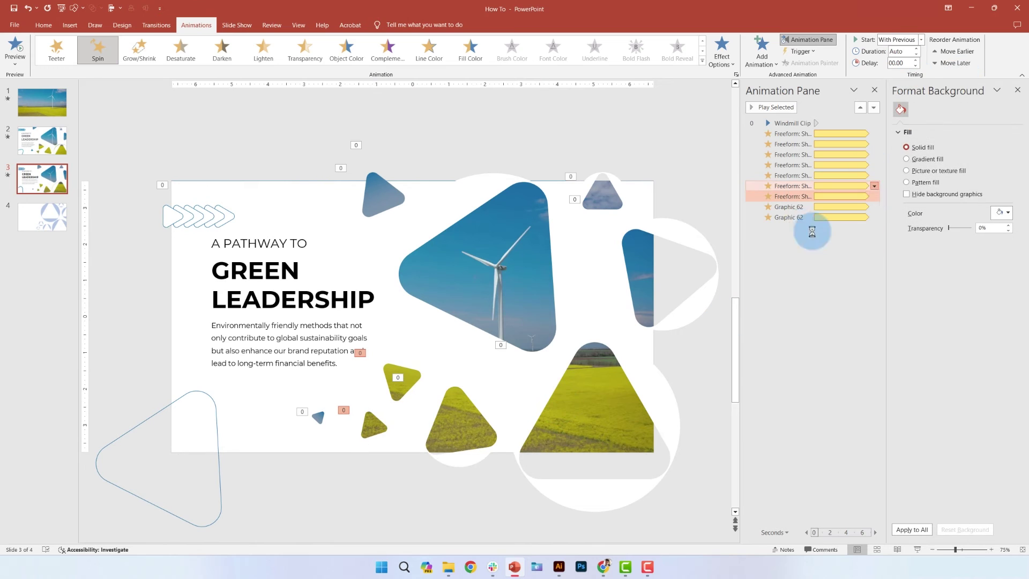
double_click(506, 238)
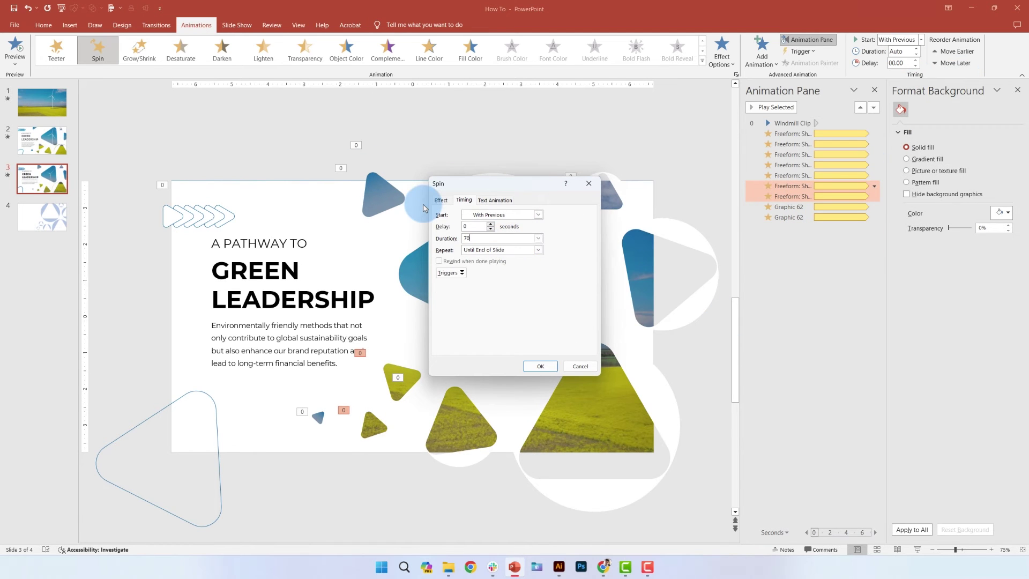
key("Return")
- Copy a small lower cut-out's Spin timing to the upper-right cut-out and the upper gradient triangle
left_click(462, 421)
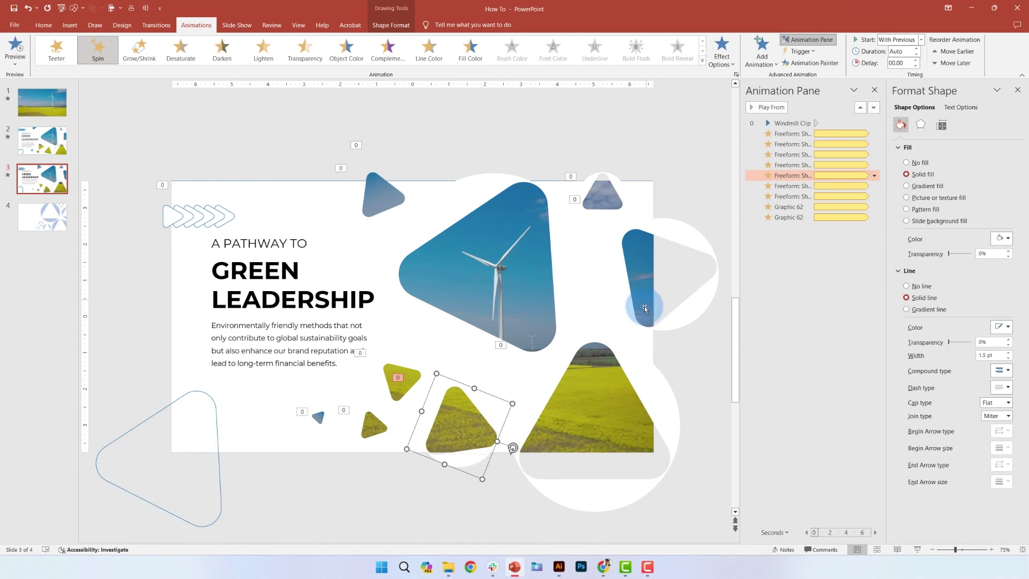
left_click(406, 376)
left_click(387, 191)
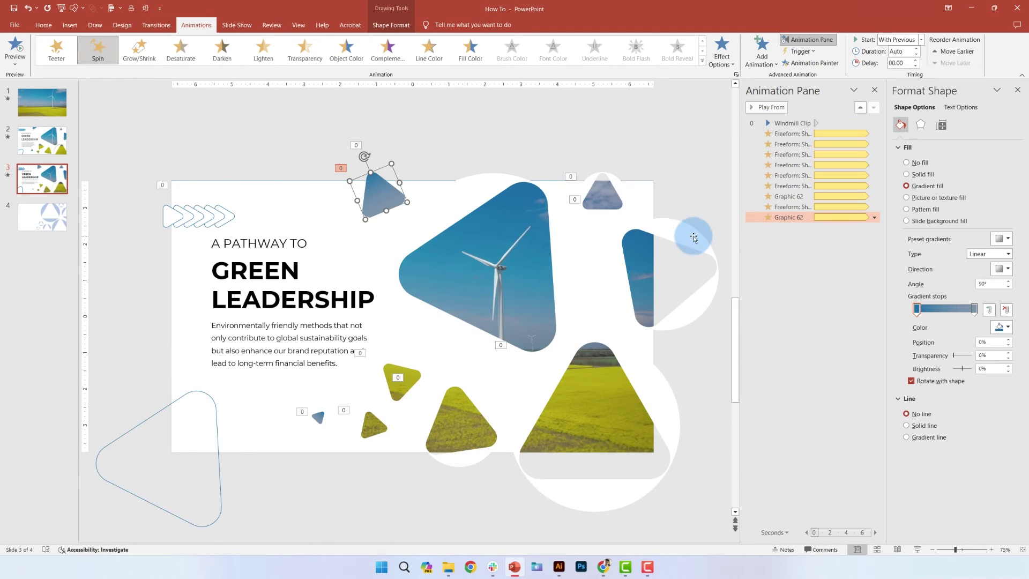
- Set the right-edge cut-out's Spin duration to 110 seconds and copy that animation to the large lower-right cut-out
left_click(481, 403)
left_click(707, 268)
left_click(875, 145)
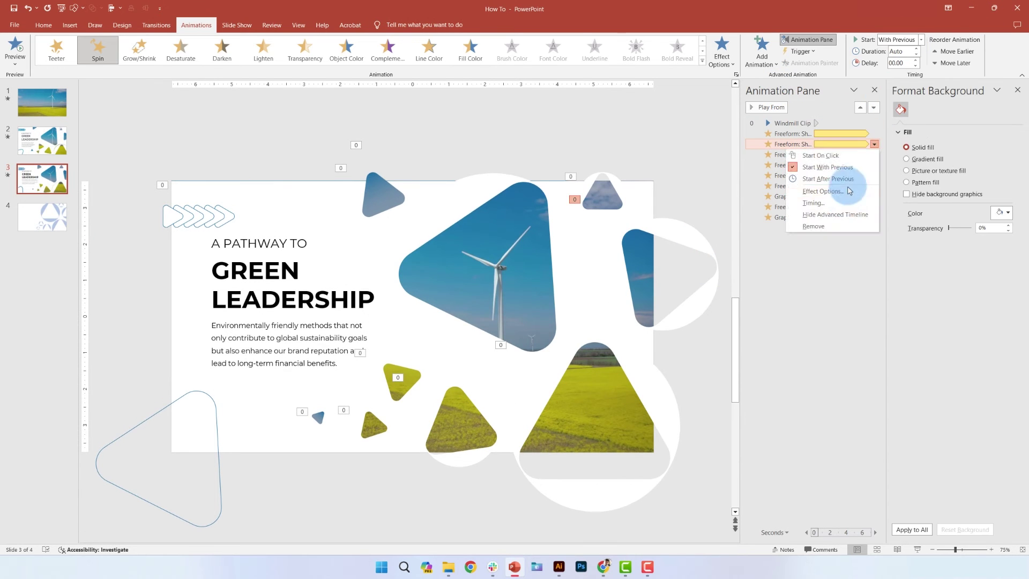
left_click(846, 184)
left_click(537, 239)
type("110")
key("Return")
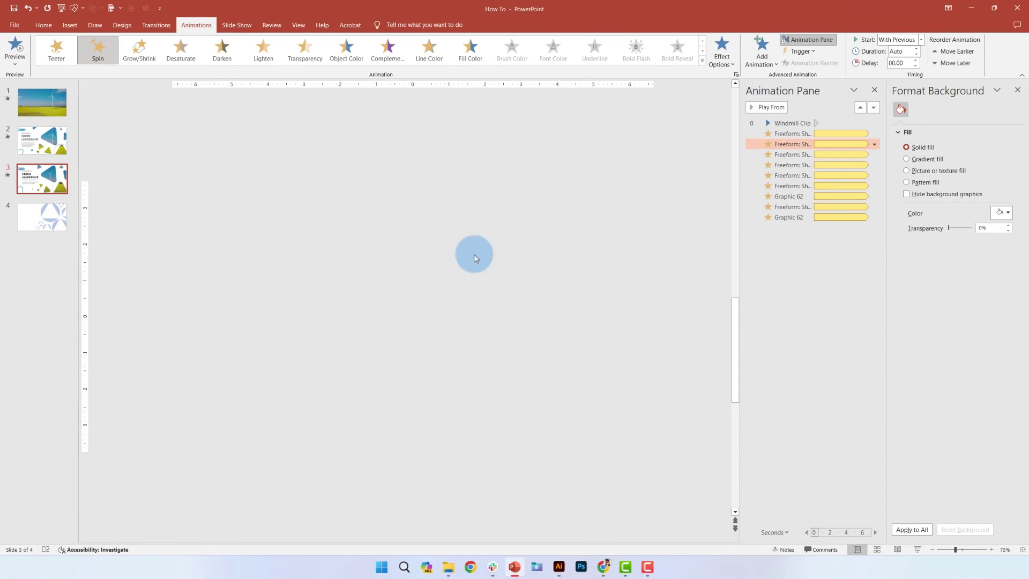
left_click(810, 64)
left_click(669, 399)
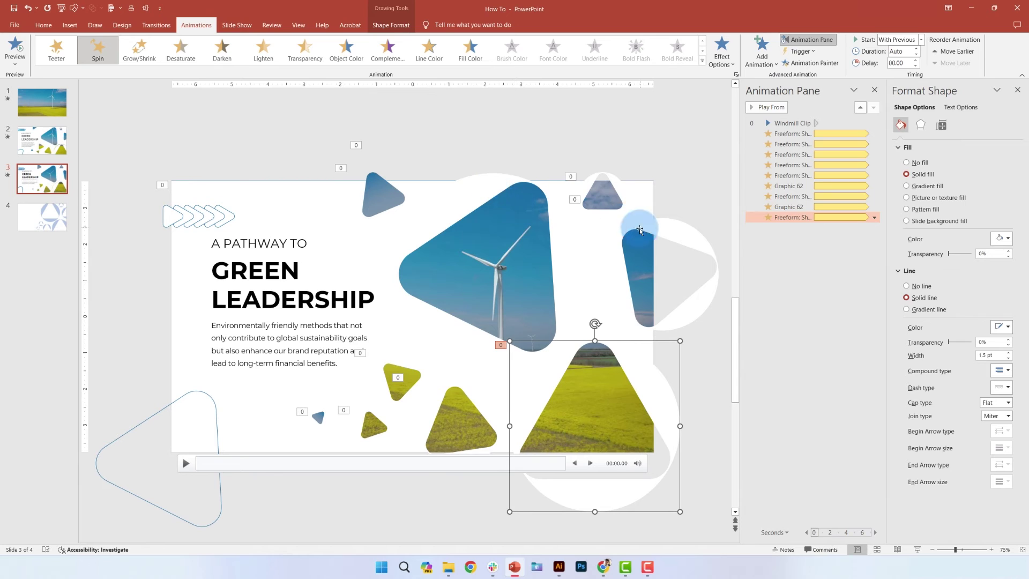
- Change the Spin direction to counterclockwise for the upper-right, lower-right and one small lower cut-out plus the tiny gradient triangle
left_click(614, 179)
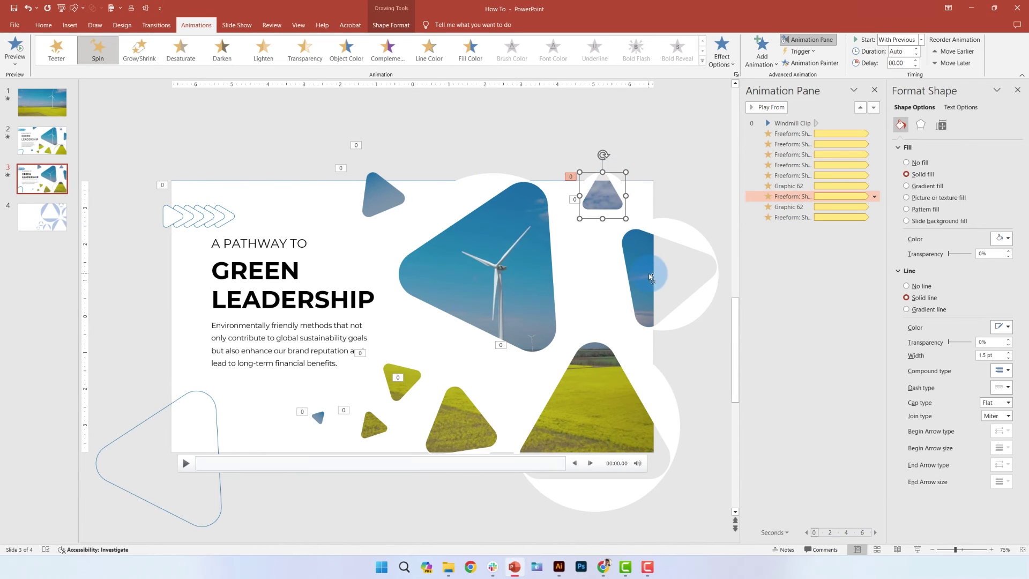
left_click(652, 388, "shift")
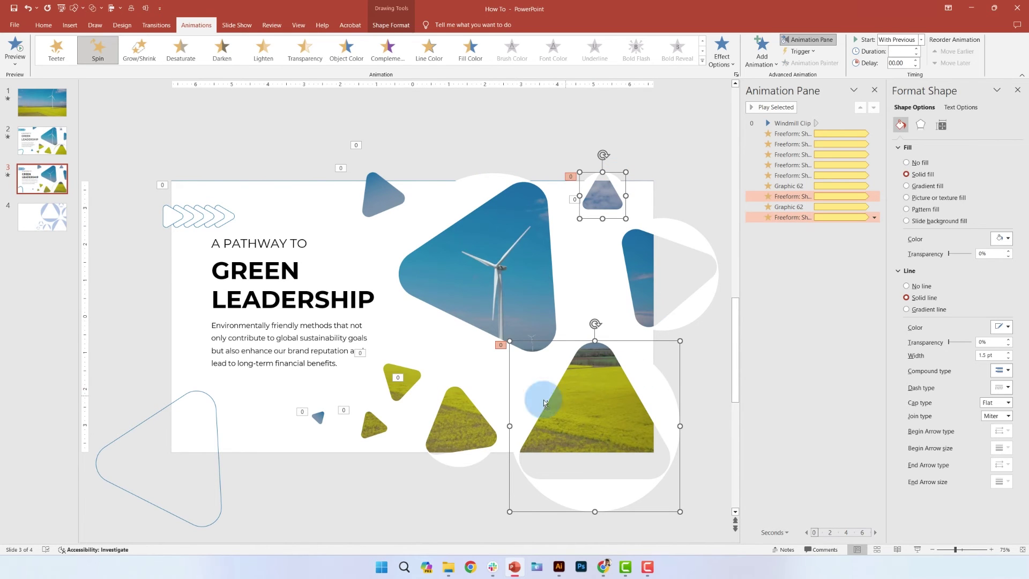
left_click(319, 417, "shift")
left_click(875, 187)
left_click(850, 235)
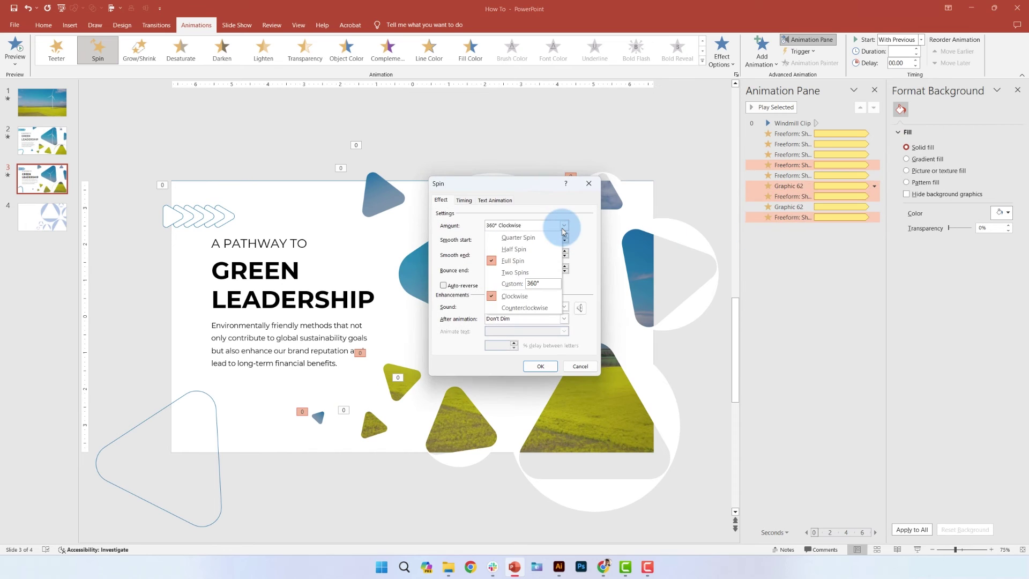
left_click(540, 367)
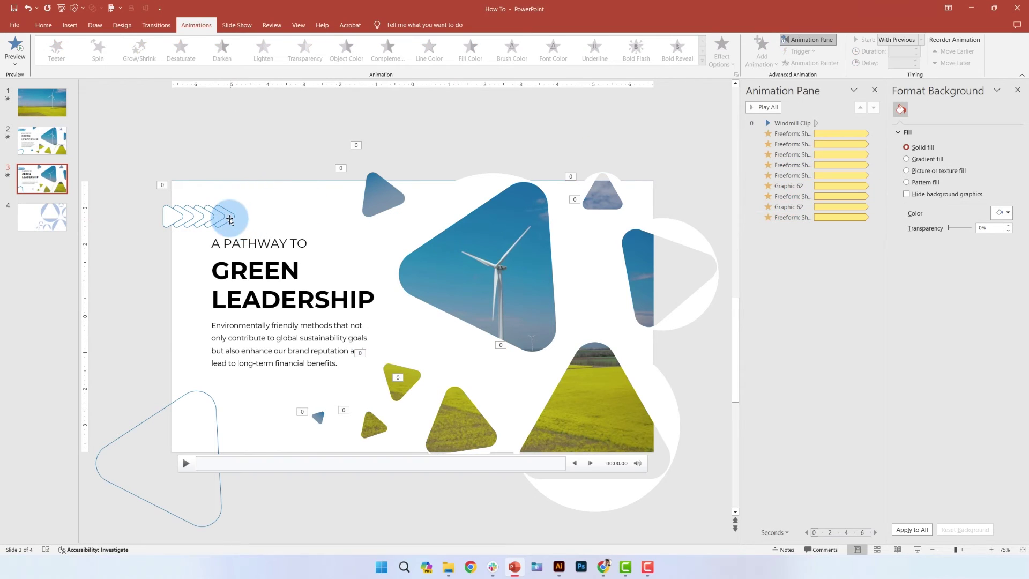
- Give the strip's rightmost outlined triangle a 1-second Fade entrance that starts with the previous animation
left_click(230, 217)
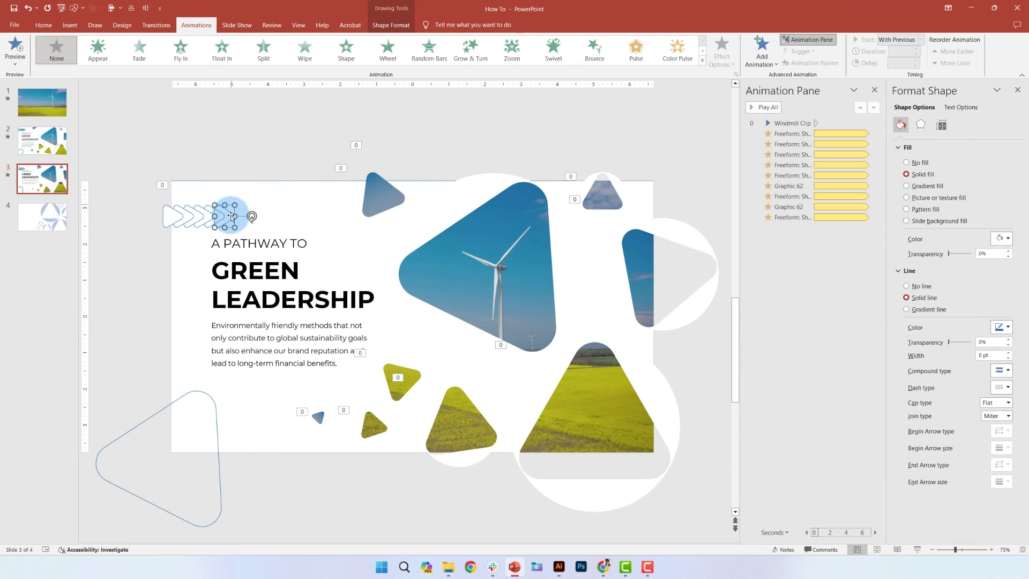
left_click(137, 59)
left_click(318, 146)
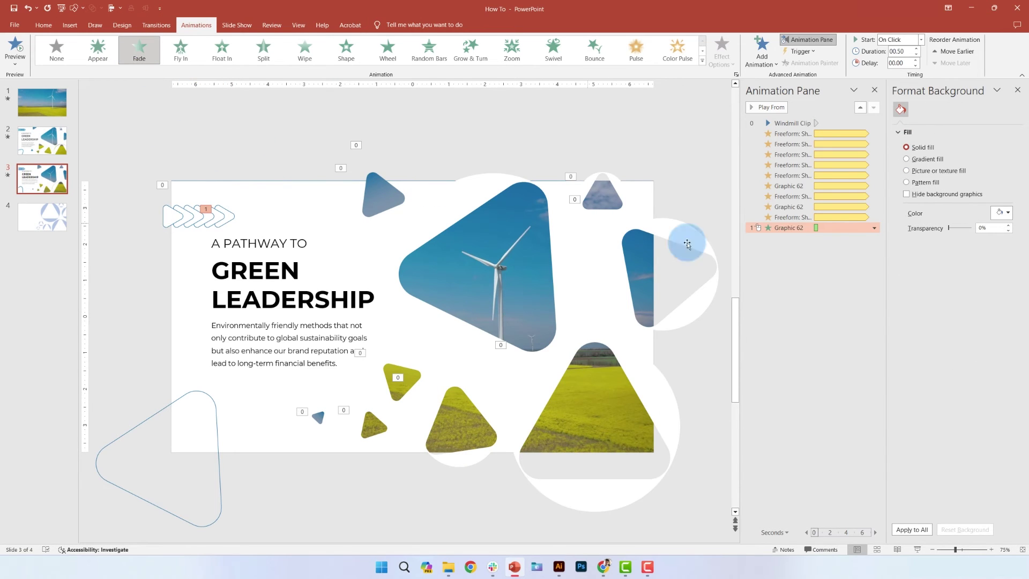
left_click(878, 228)
left_click(815, 251)
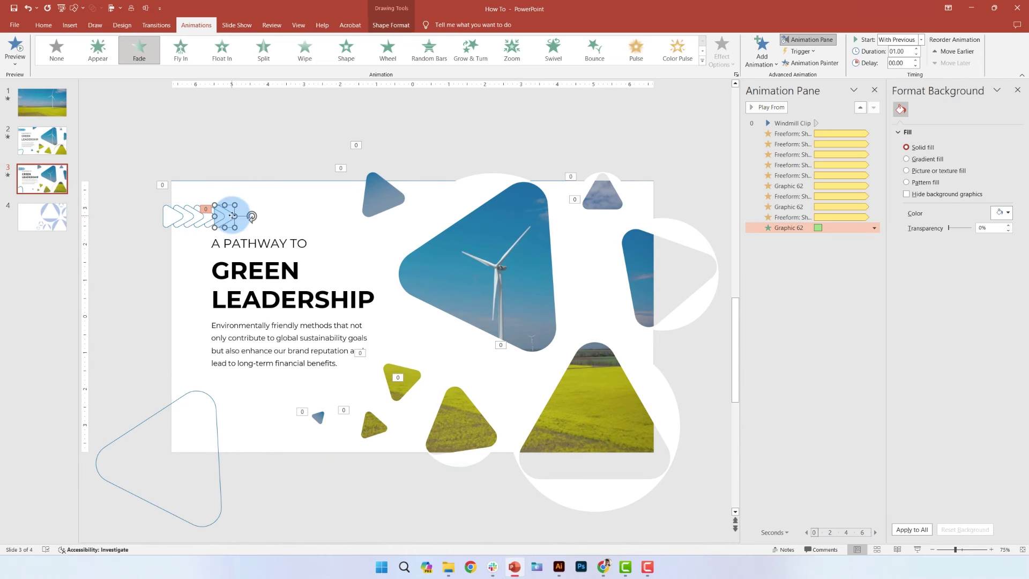
- Add a Lines motion path to the same triangle, starting with previous and heading right
left_click(760, 59)
left_click(765, 411)
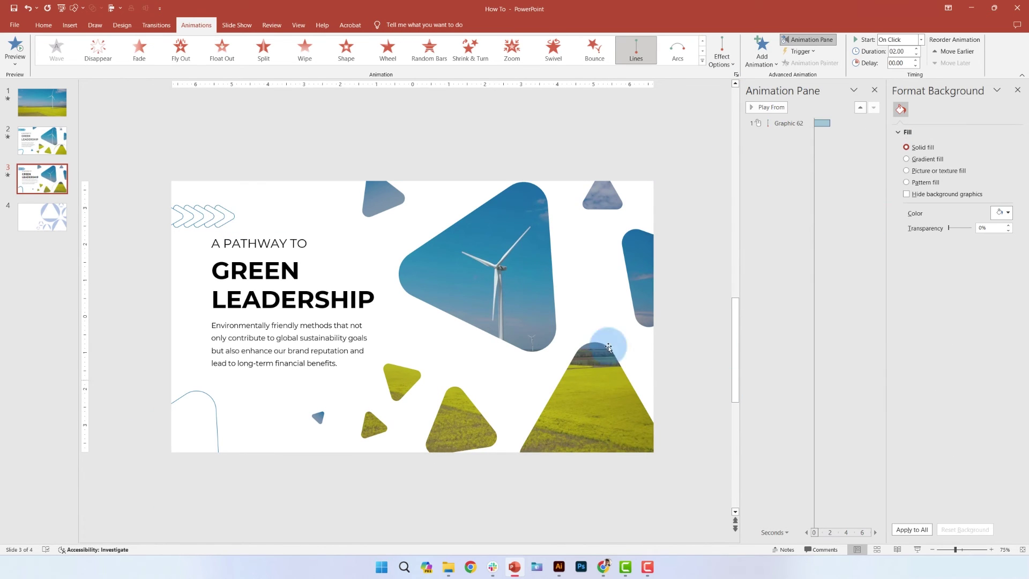
left_click(875, 239)
left_click(854, 268)
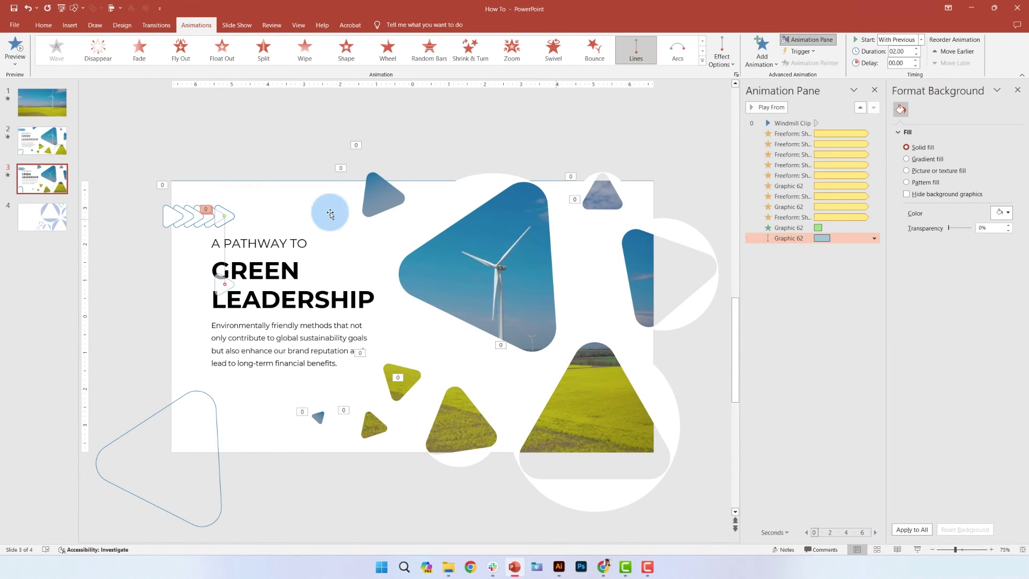
left_click(722, 56)
left_click(739, 132)
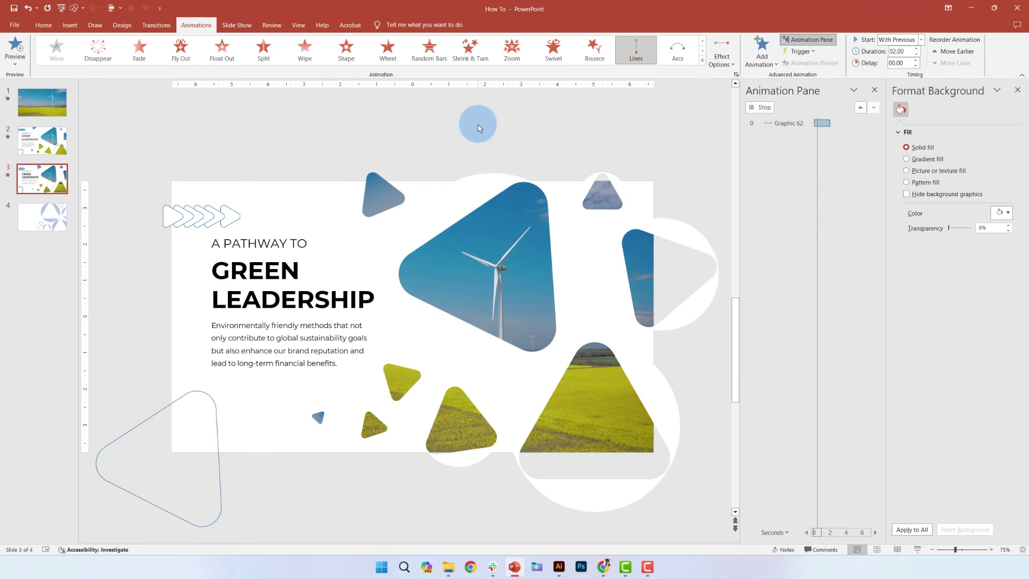
- Move the motion path's start beyond the slide's left edge and its end onto the triangle's position, then check its effect options
left_click(224, 216)
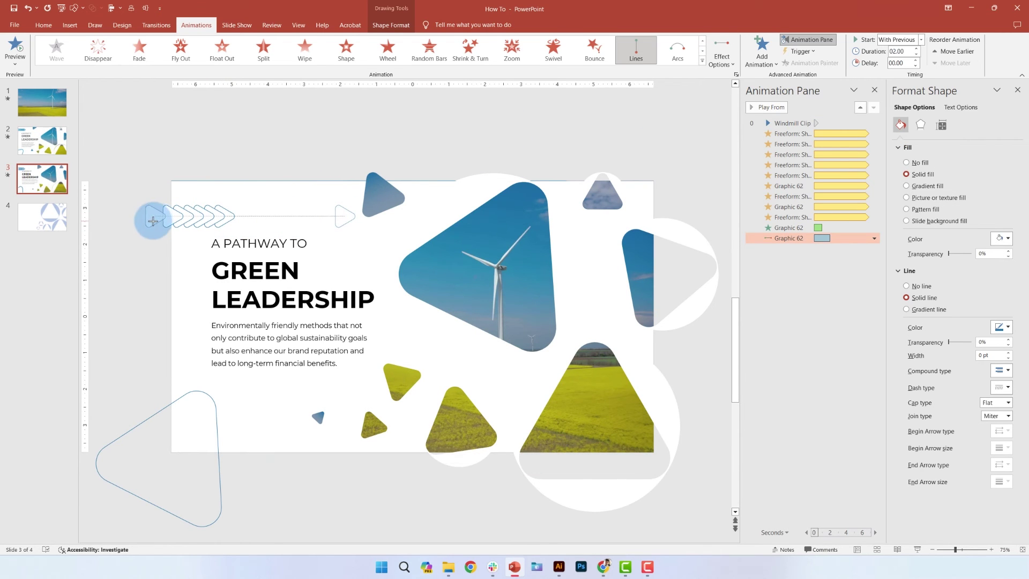
left_click(343, 216)
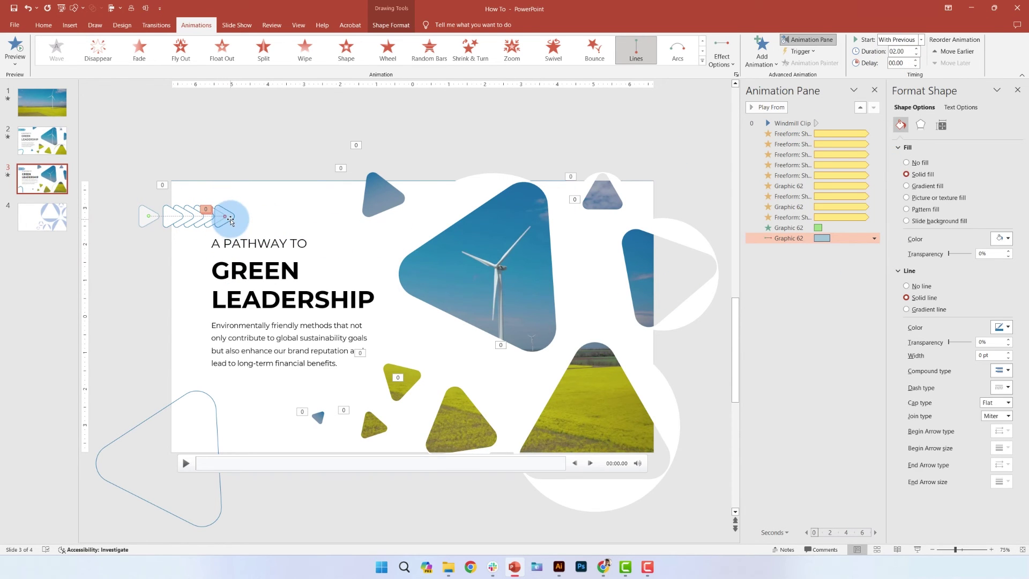
left_click(875, 238)
left_click(857, 287)
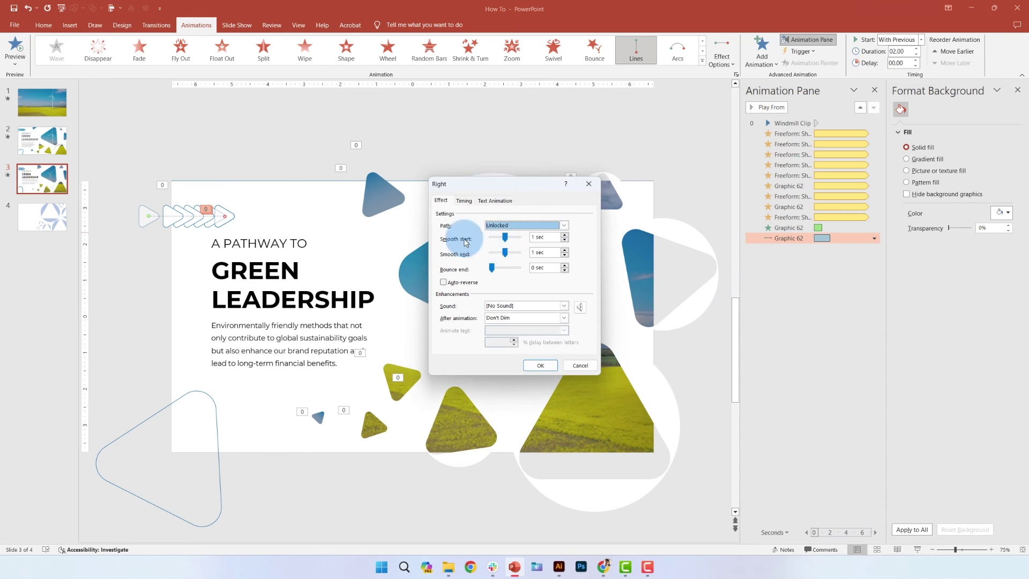
left_click(581, 365)
- Copy the Fade and motion path to the other five strip triangles, increasing the delay by 0.25 seconds for each
left_click(209, 219)
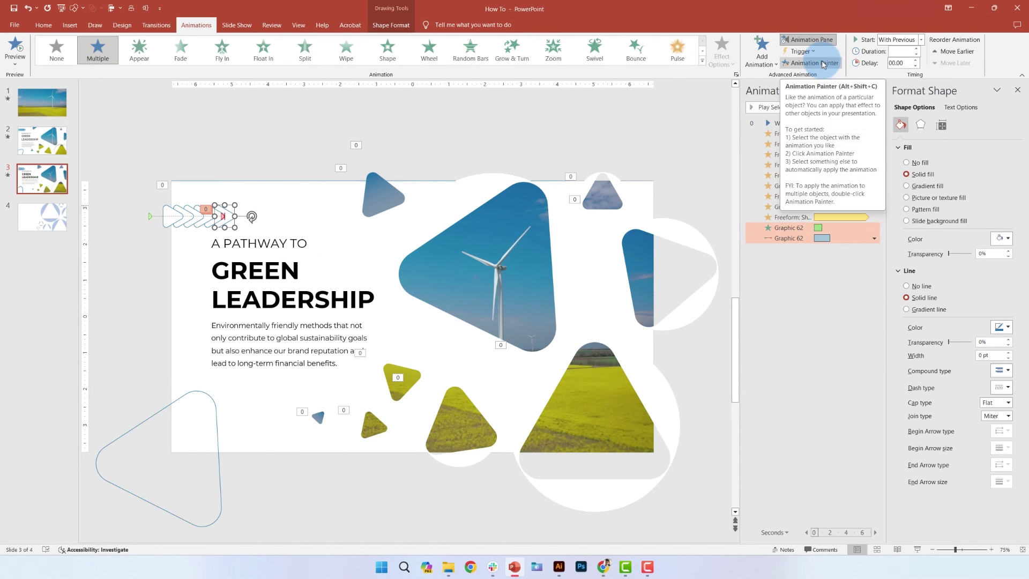
scroll(213, 220, "up", 10)
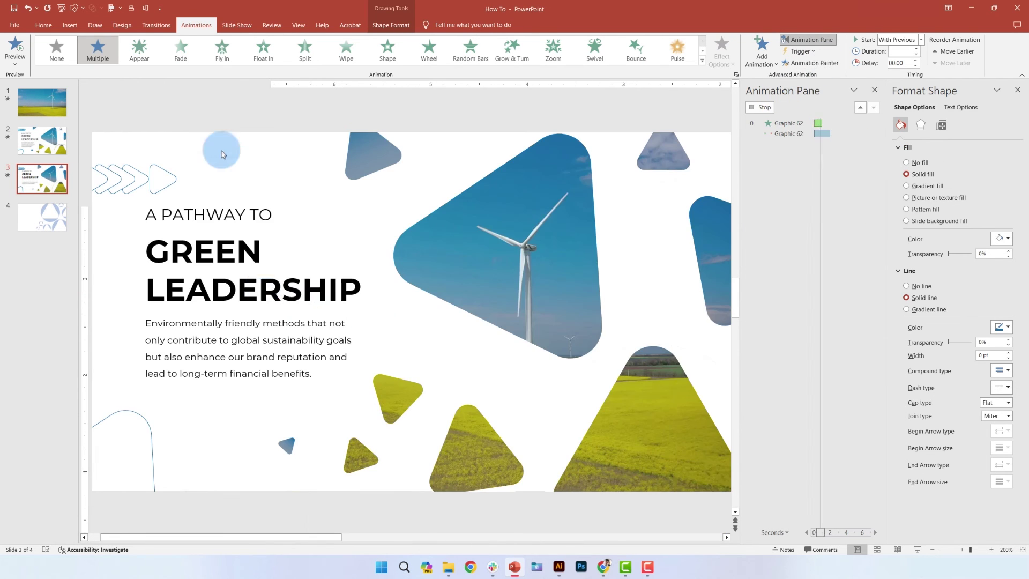
left_click(907, 63)
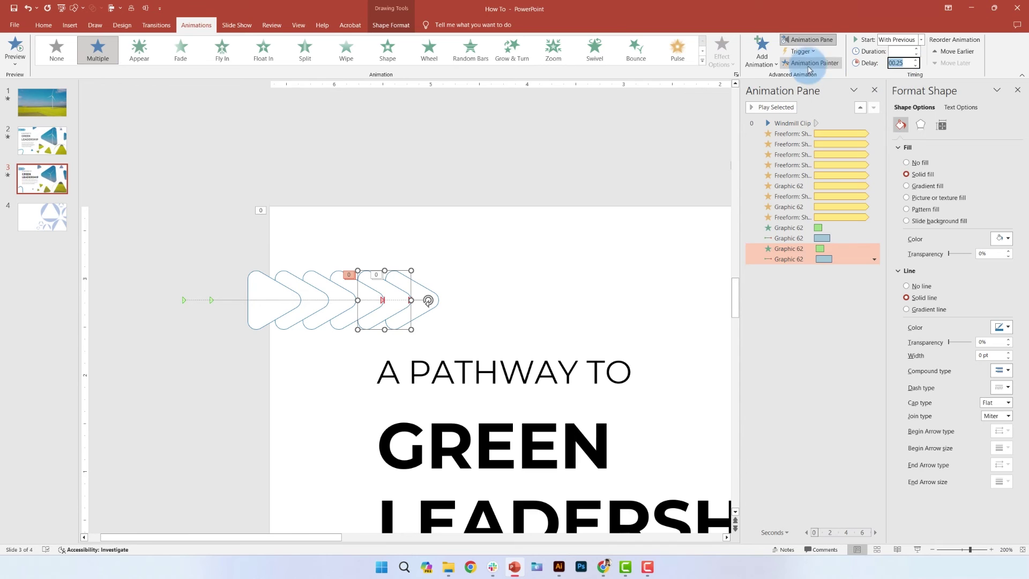
left_click(331, 199)
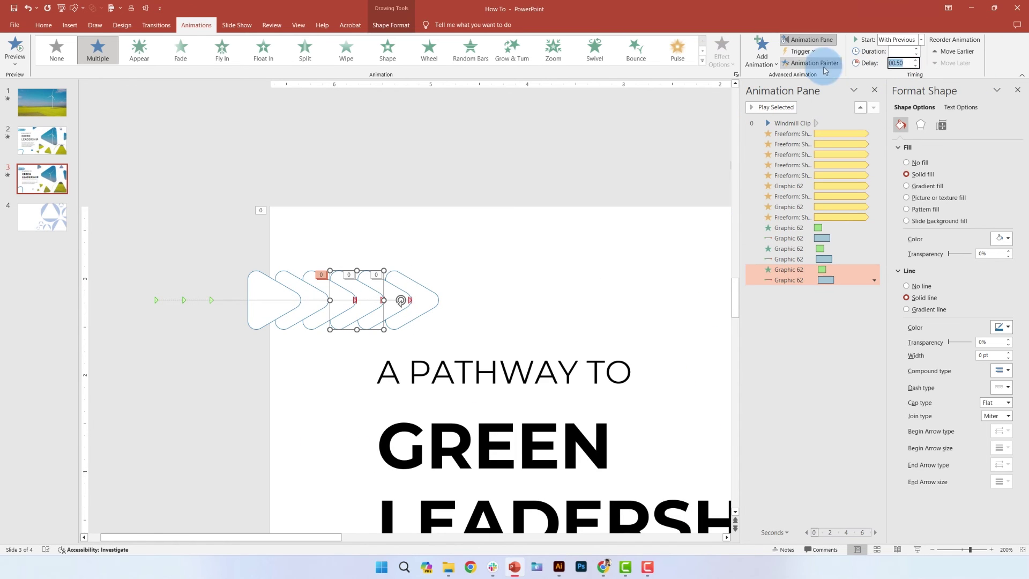
left_click(895, 63)
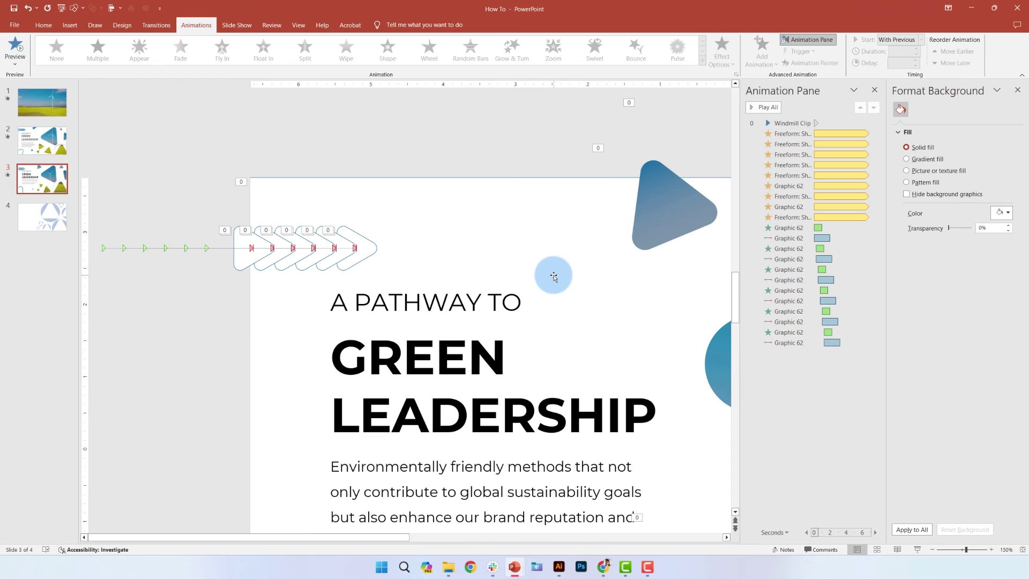
- Remove the fill from all six outlined triangles in the strip
scroll(402, 252, "down", 1)
left_click_drag(189, 212, 416, 223)
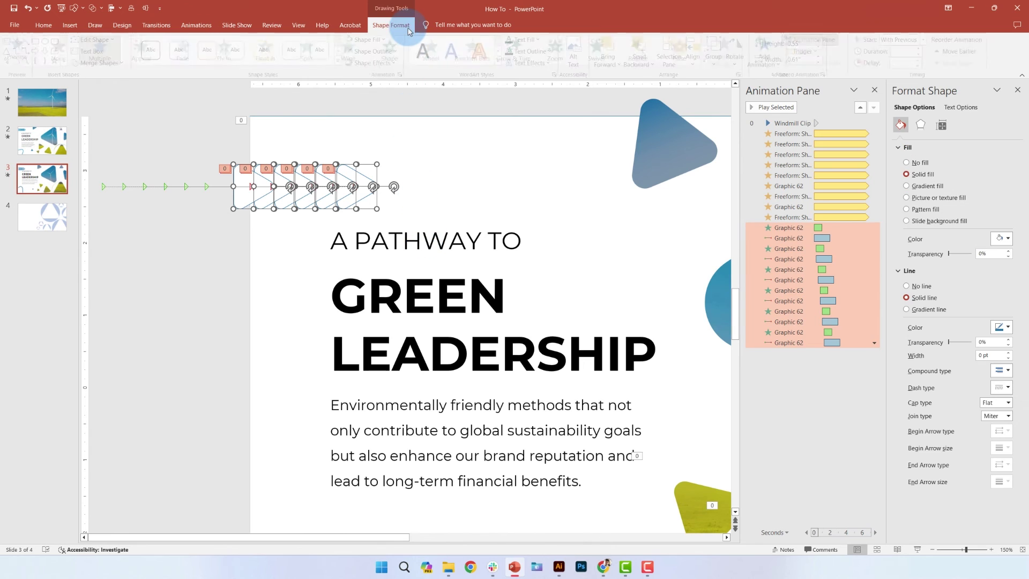
left_click(391, 25)
left_click(368, 40)
left_click(375, 151)
left_click(179, 261)
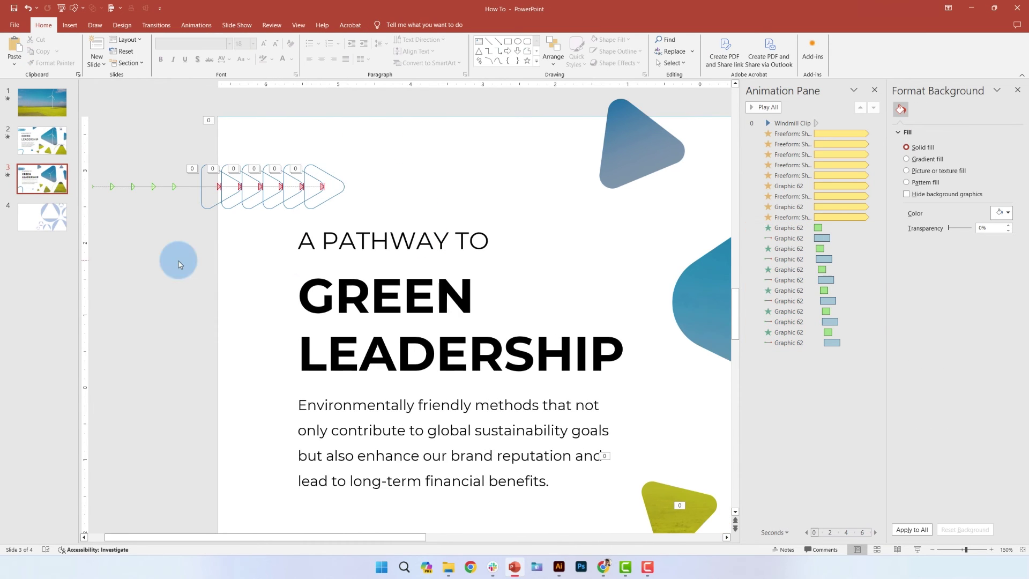
- Apply a Fade entrance to the "A PATHWAY TO" and "GREEN LEADERSHIP" text boxes, starting with previous, with duration 1.00 and delay 1.00
scroll(292, 257, "down", 5)
left_click(247, 218)
left_click(234, 254, "shift")
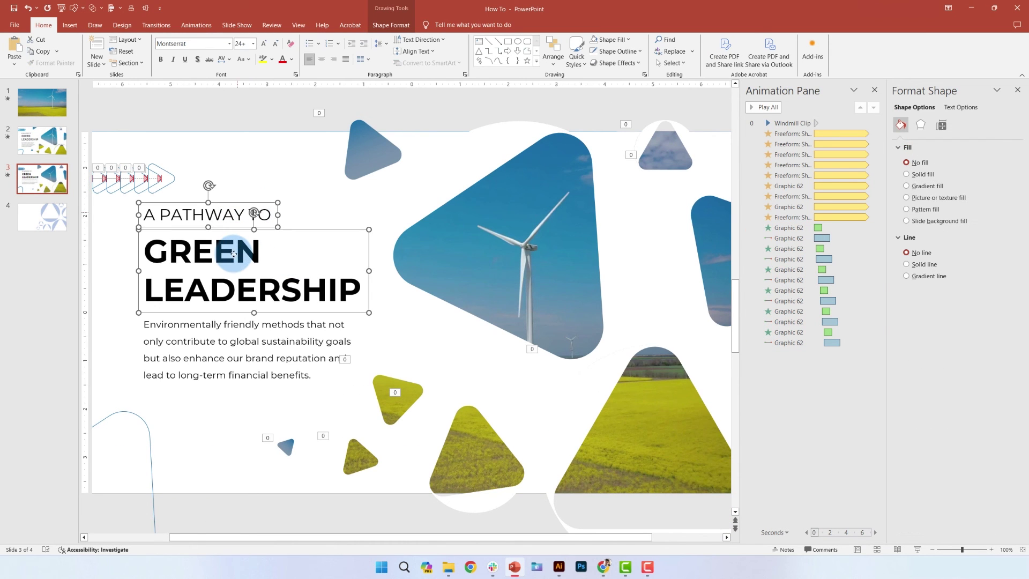
left_click(196, 25)
left_click(139, 49)
left_click(214, 208)
left_click(874, 364)
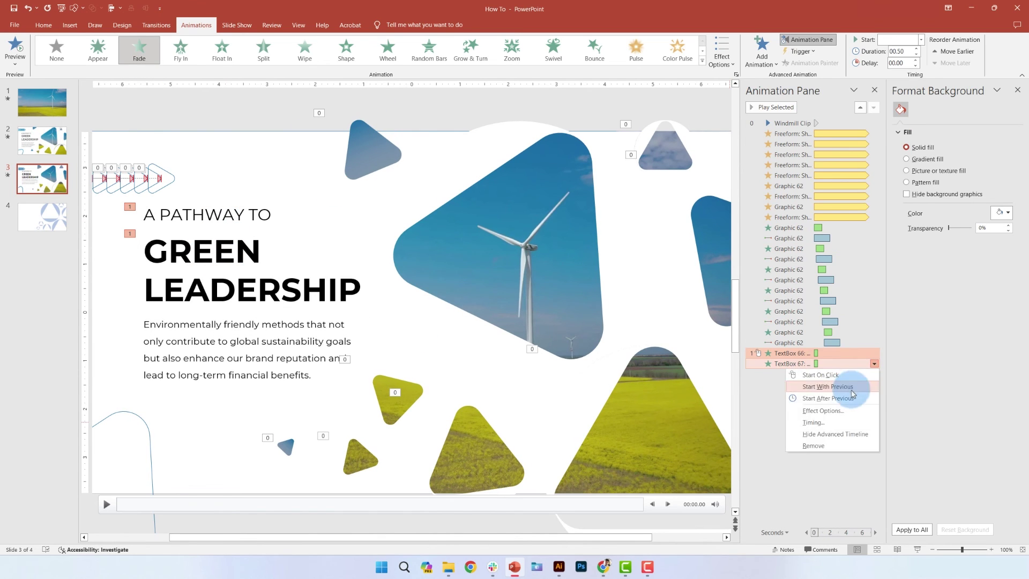
left_click(848, 387)
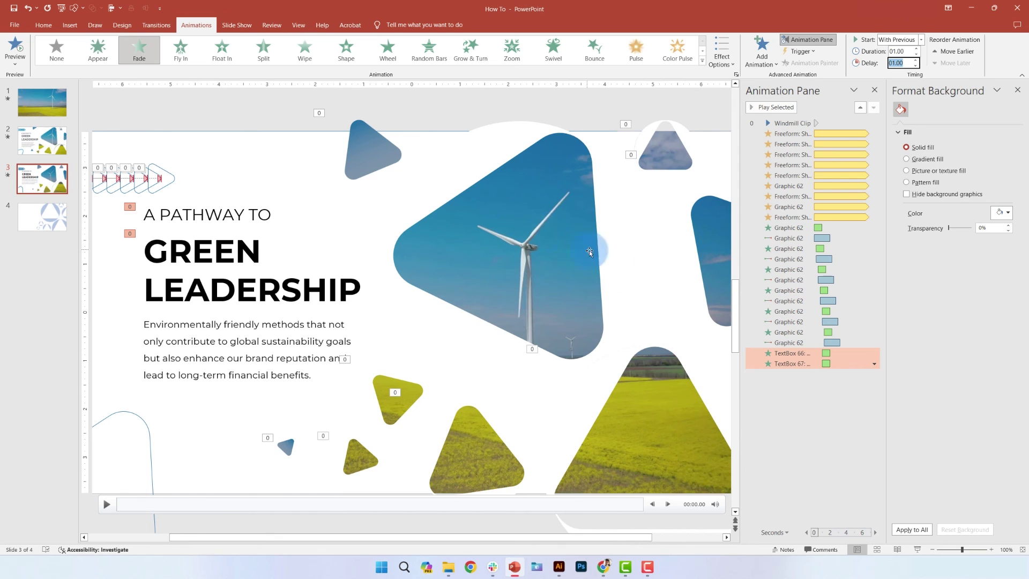
- Apply a Fade entrance to the windmill video and add a Fade entrance to the two blue gradient triangles
left_click(509, 222)
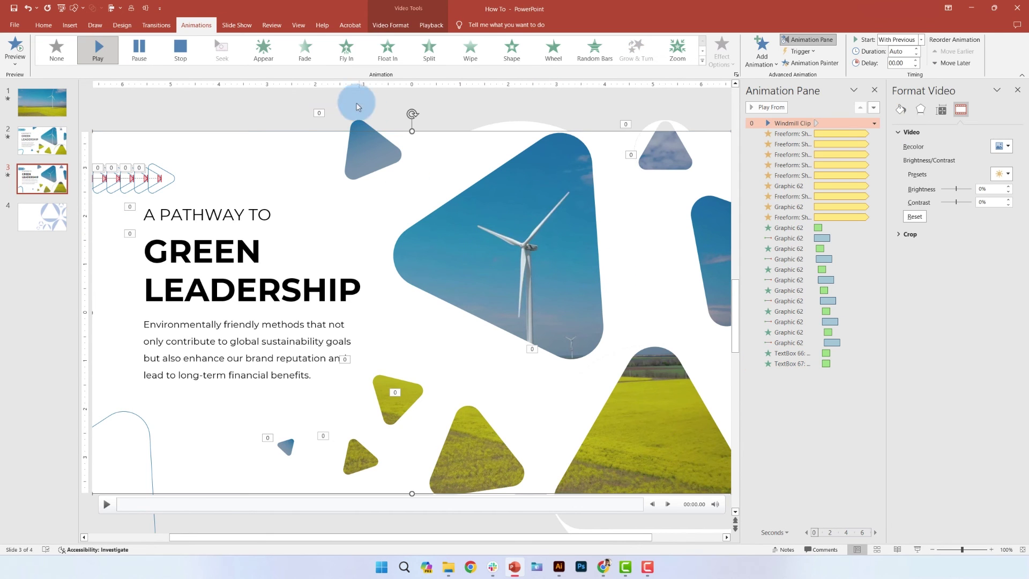
left_click(307, 51)
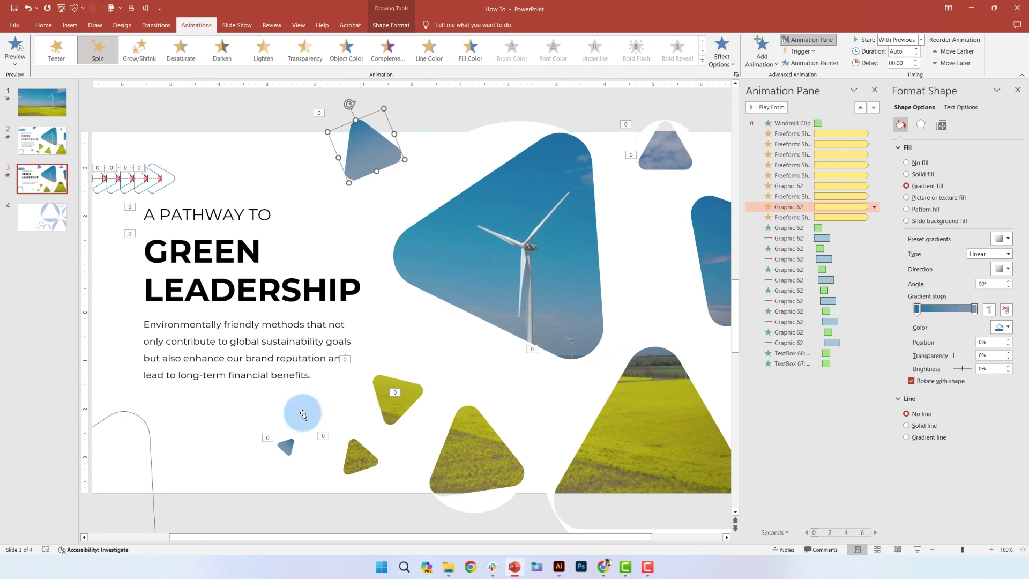
left_click(289, 446, "shift")
left_click(764, 54)
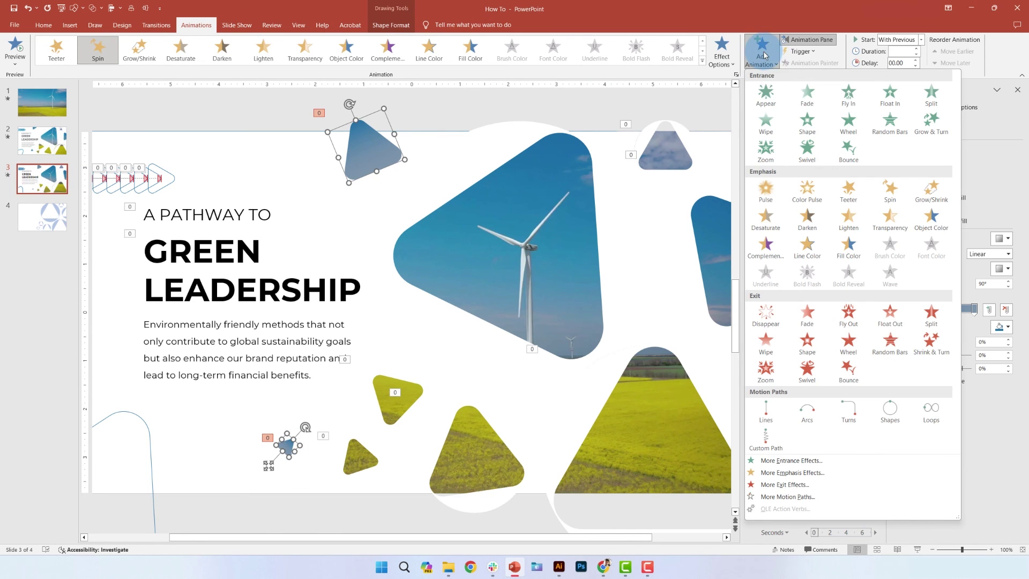
left_click(808, 96)
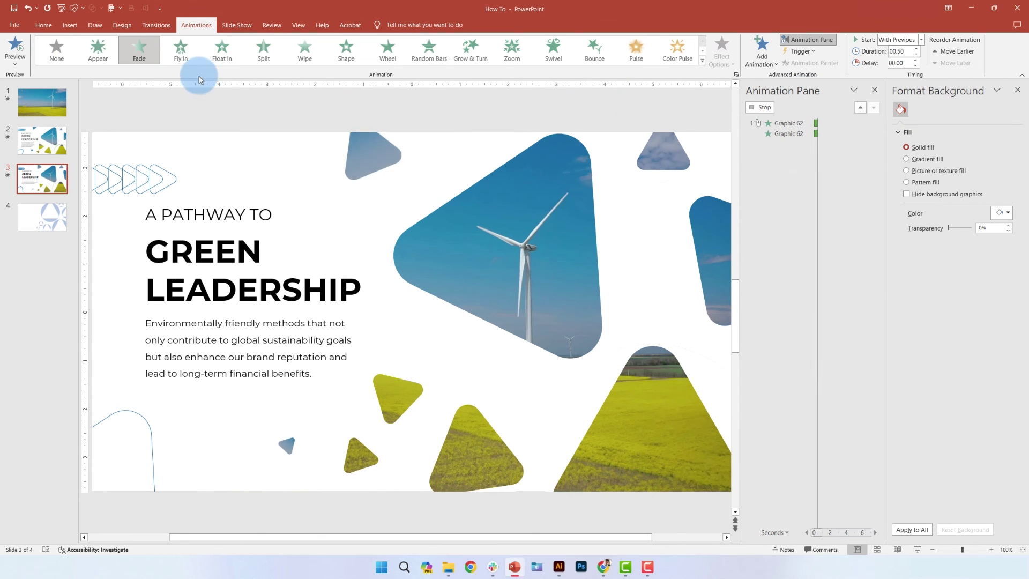
- Add a Play animation to the windmill video and move it to the beginning of the animation order
left_click(566, 265)
left_click(770, 56)
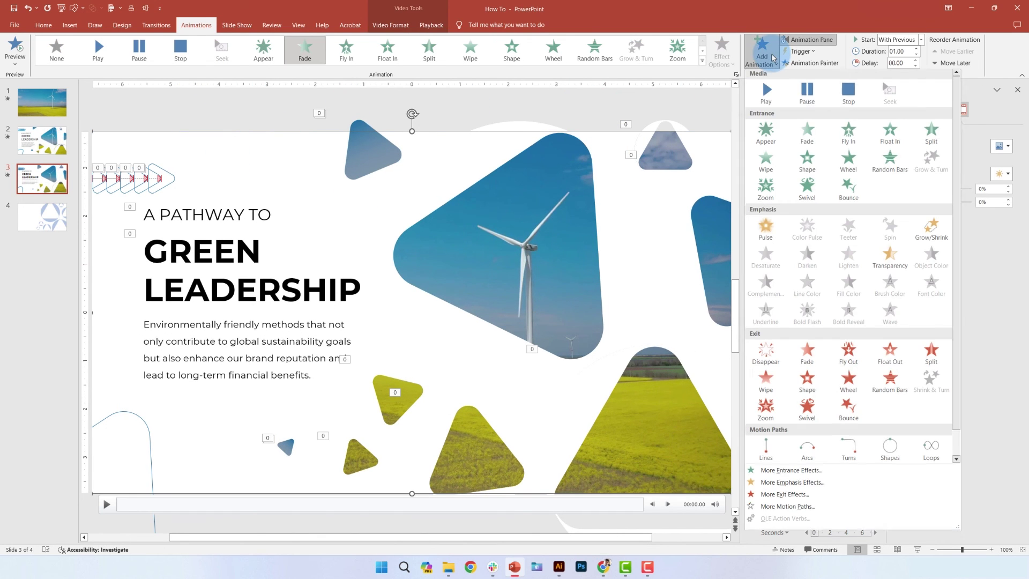
left_click(765, 102)
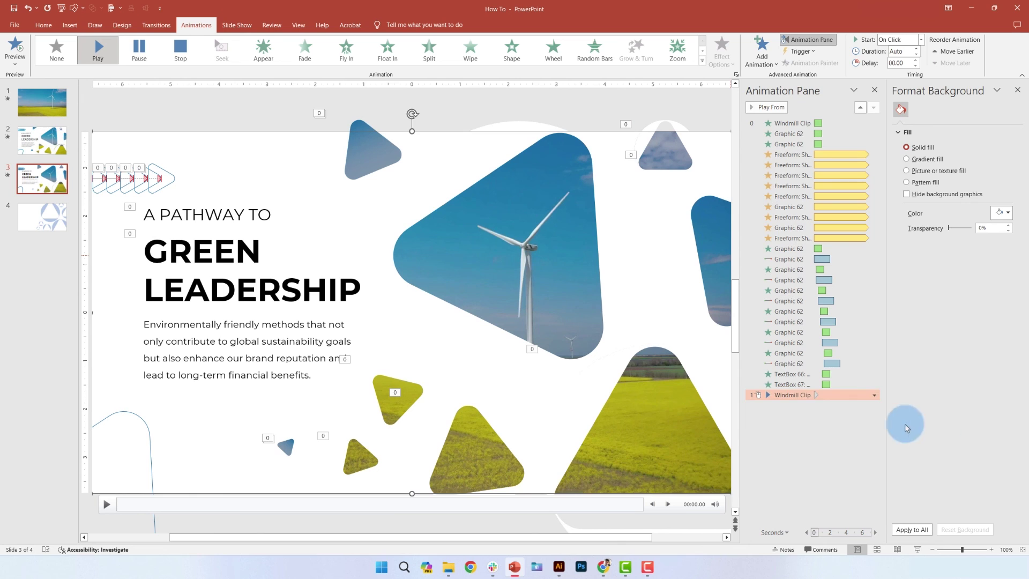
left_click(871, 395)
left_click(796, 400)
left_click_drag(796, 354, 795, 120)
- Duplicate the blue gradient triangle as a small copy near the slide's bottom and a large, rotated copy over its lower-left corner
key("ctrl+z")
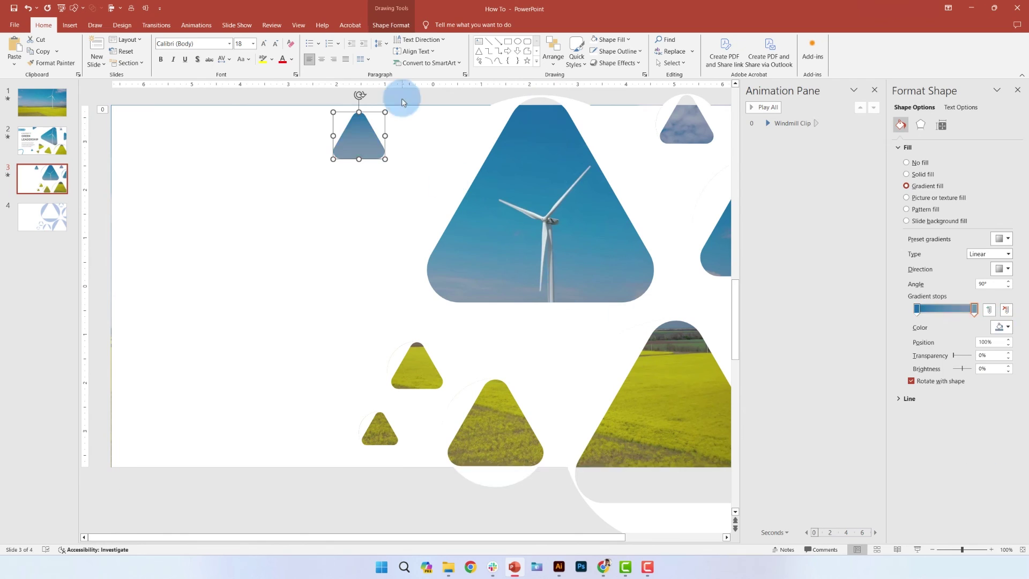
left_click_drag(384, 113, 304, 413)
left_click_drag(326, 392, 305, 412)
scroll(305, 416, "down", 3)
left_click_drag(319, 418, 246, 384)
left_click_drag(177, 369, 212, 378)
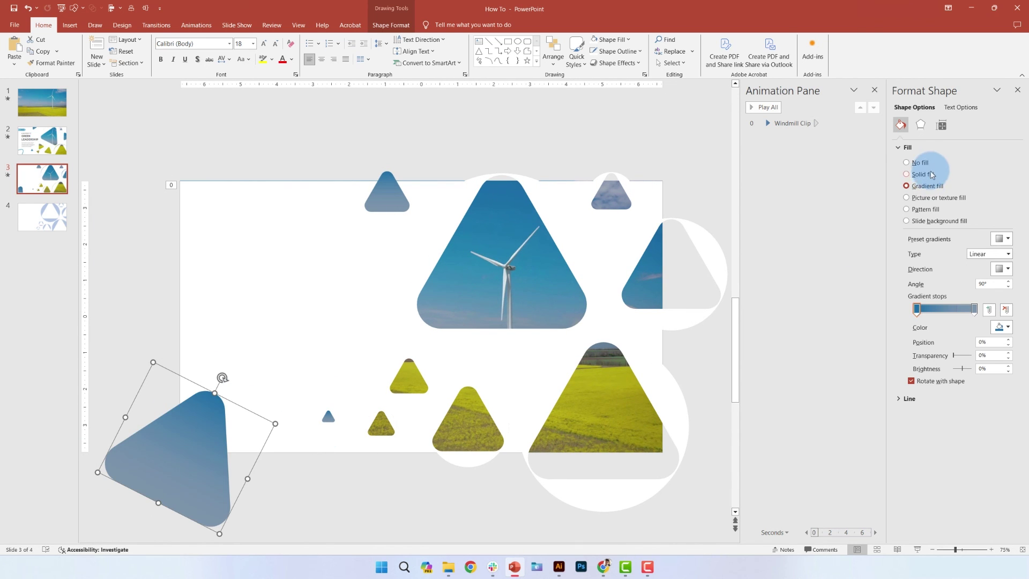
- Remove the large rotated triangle's fill and give it a solid blue outline, sampling the color with the Eyedropper
left_click(930, 173)
left_click(909, 271)
left_click(906, 298)
left_click(906, 162)
left_click(1002, 294)
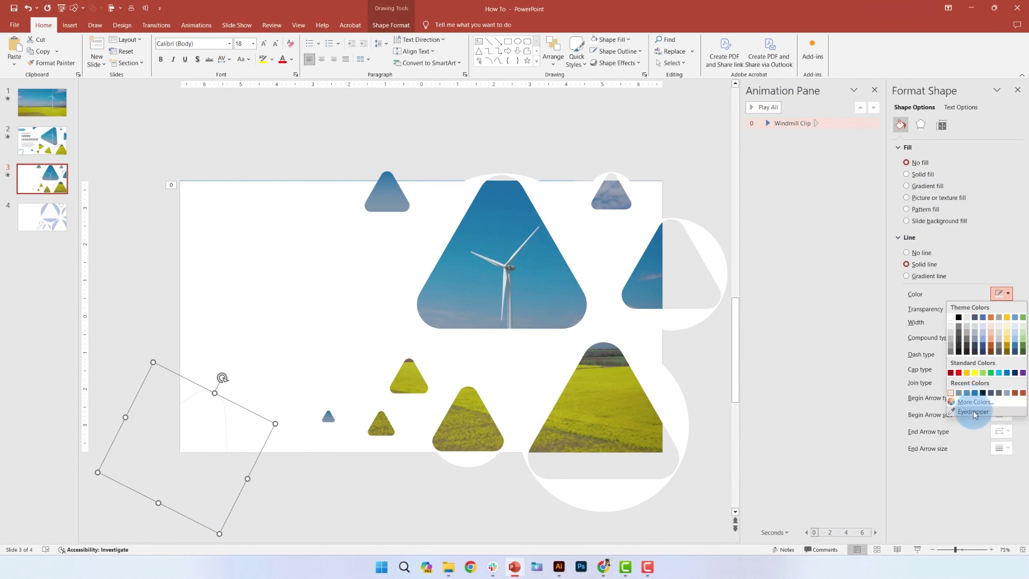
left_click(974, 409)
left_click(526, 163)
- Add the text "A PATHWAY TO" and, below it, the bold 48 pt Montserrat heading "GREEN LEADERSHIP"
left_click(479, 42)
left_click(210, 150)
type("A PATHWAY TO")
left_click(235, 278)
key("ctrl+b")
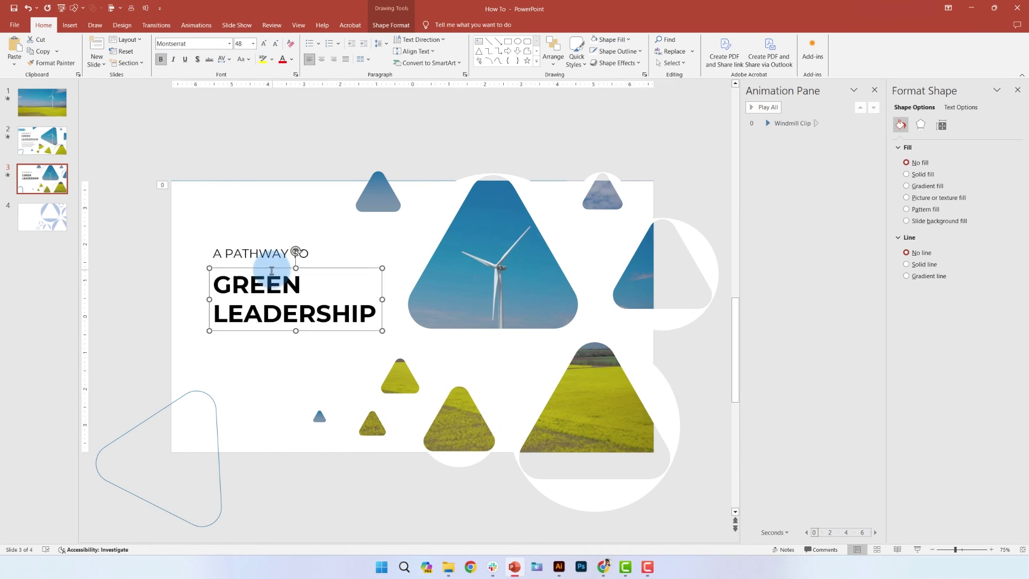
- Add the 14 pt Montserrat paragraph "Environmentally friendly methods that not only contribute … long-term financial benefits." and align it beneath the heading
left_click_drag(279, 245, 279, 344)
triple_click(260, 352)
type("Environmentally friendly methods that not only contribute to global sustainability goals but also enhance our brand reputation and lead to long-term financial benefits.")
key("ctrl+a")
left_click(253, 43)
left_click_drag(478, 361, 378, 361)
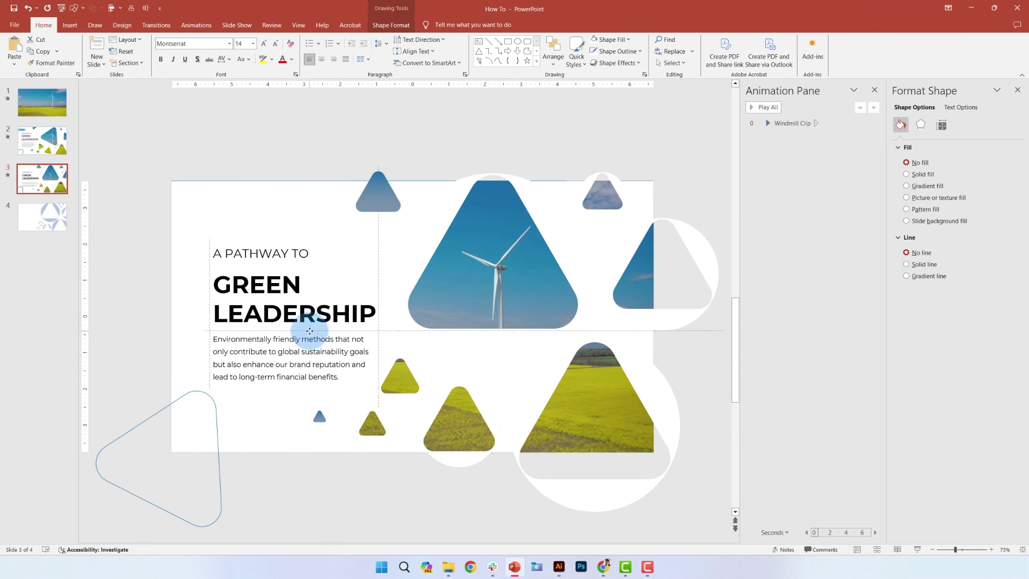